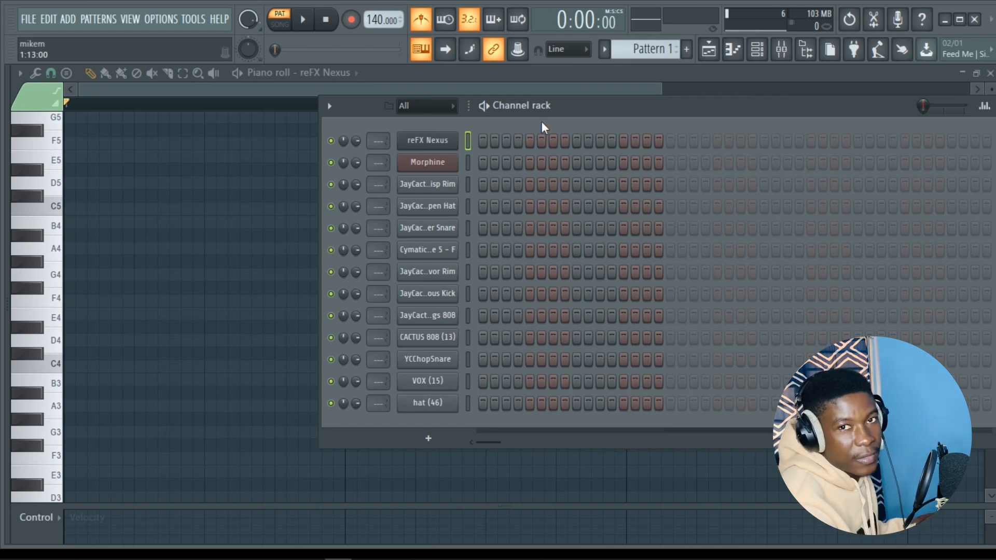
- Load the PN Ballad Grand Piano preset in the reFX Nexus channel and close the plugin
drag(542, 121, 477, 122)
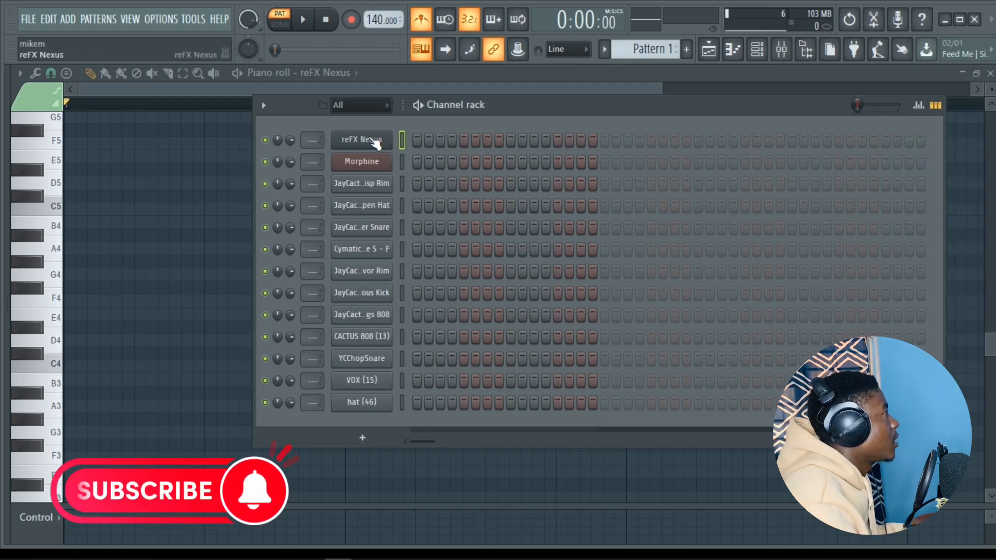
click(358, 139)
click(627, 254)
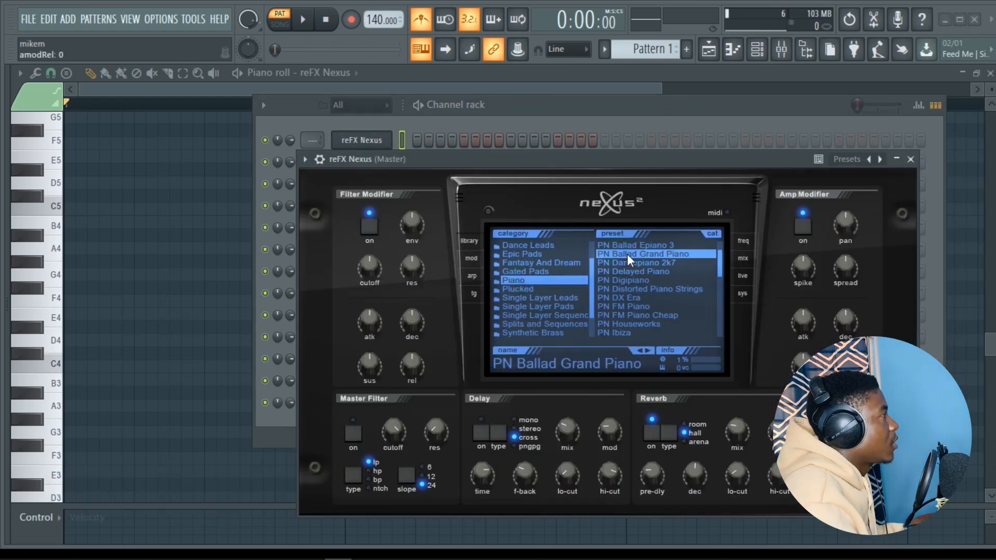
click(910, 160)
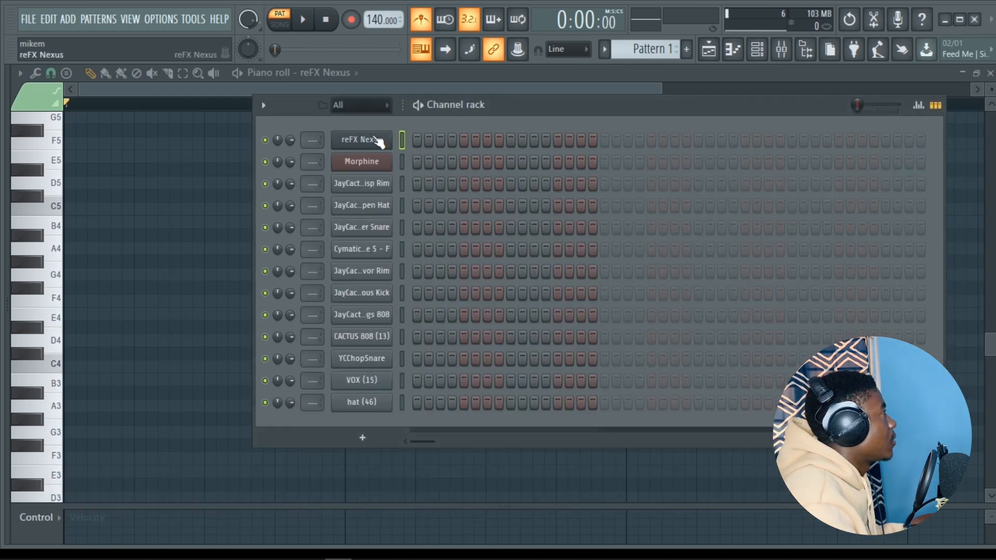
- Open the reFX Nexus piano roll and enter bar-long root notes F4, F4, C4 and C#4 in bars 1 to 4
right_click(380, 142)
click(463, 143)
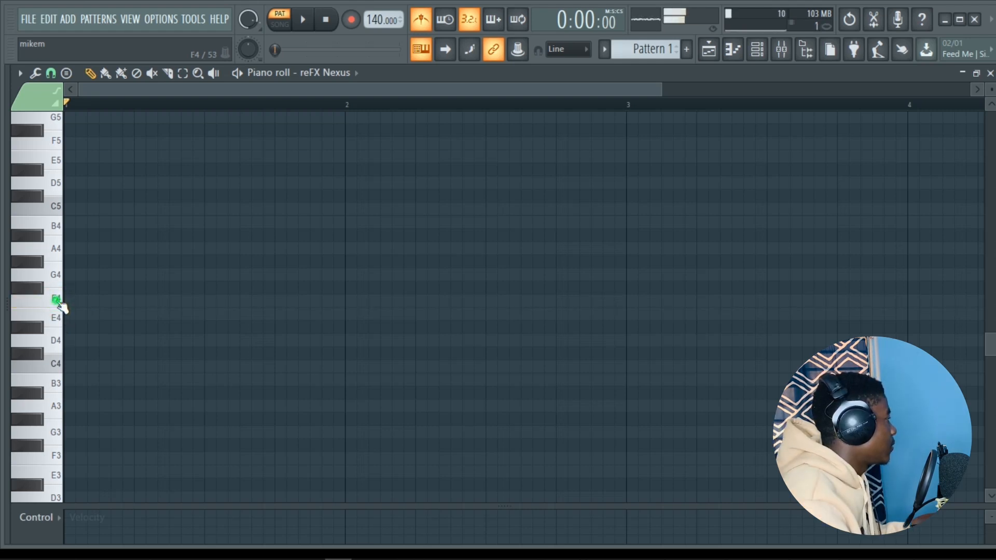
click(72, 300)
click(350, 300)
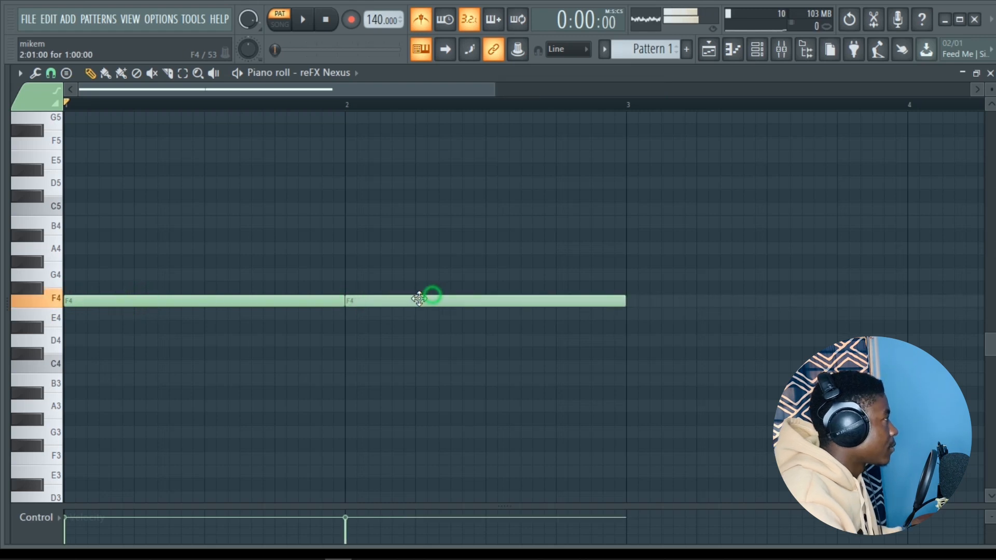
click(684, 342)
drag(685, 342, 685, 365)
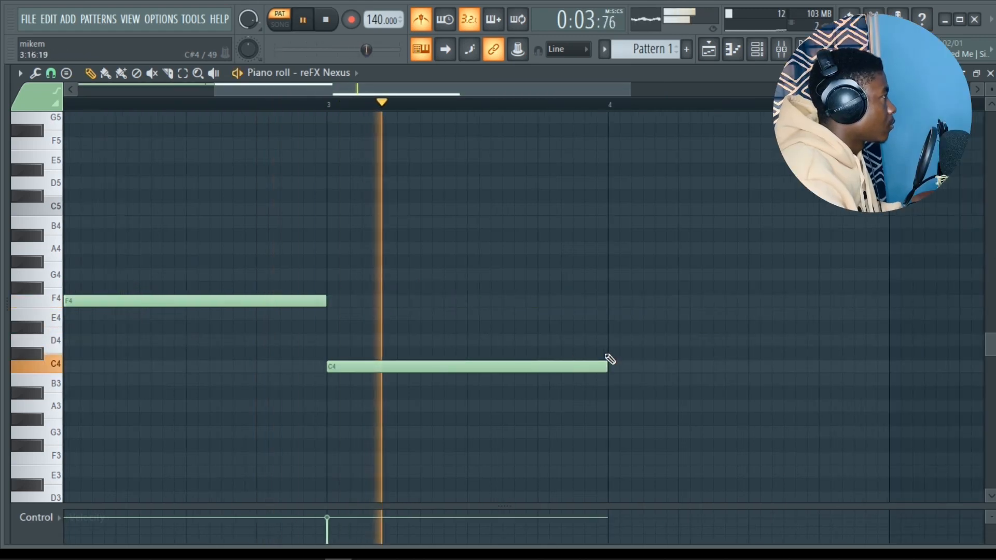
click(608, 354)
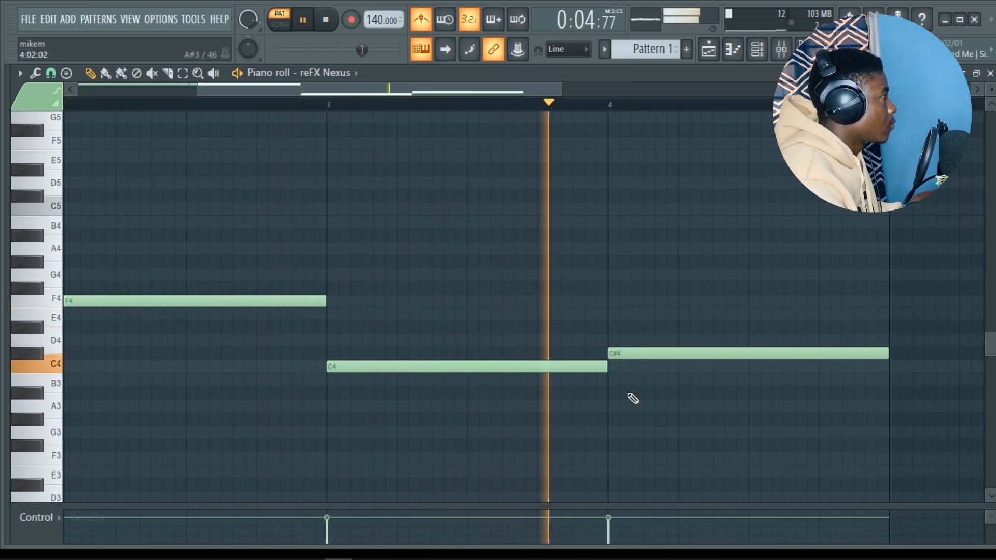
key(space)
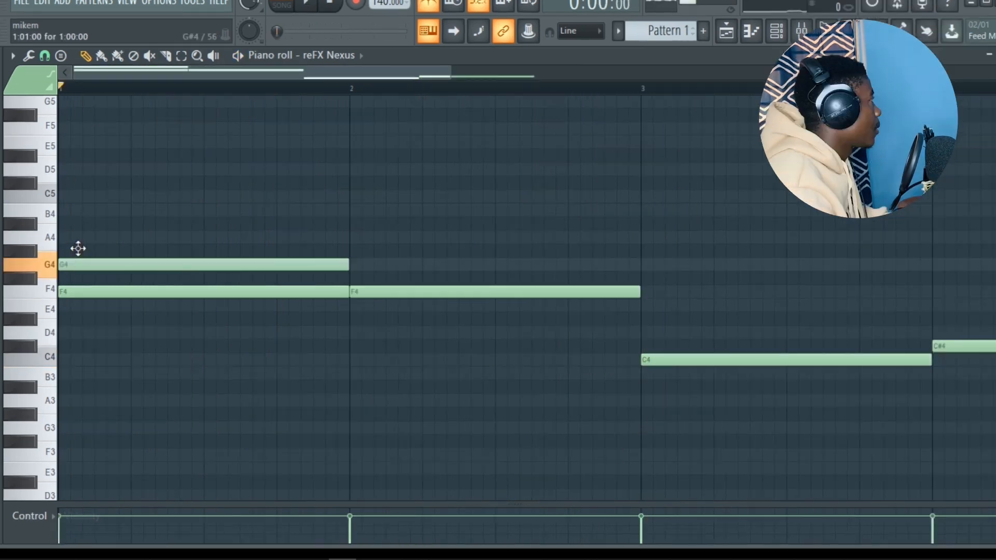
- Add bar-long G#4 and C5 notes above the F4 roots in bars 1 and 2
drag(79, 274, 79, 262)
click(111, 207)
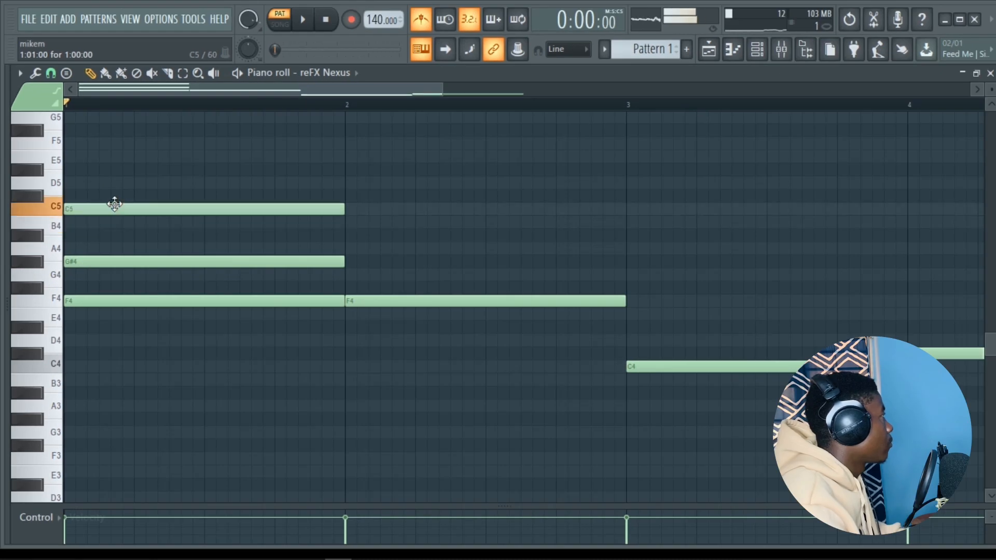
key(space)
click(351, 261)
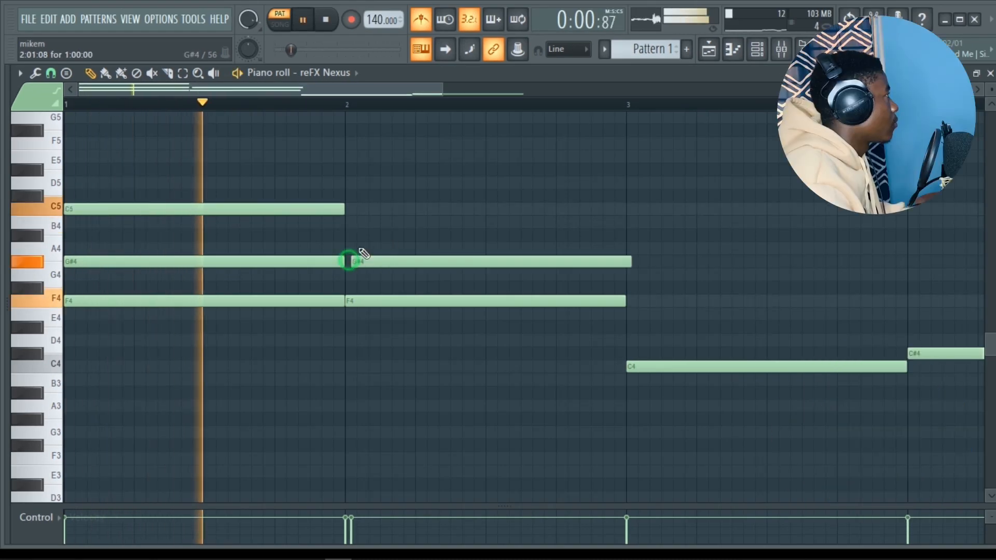
click(353, 209)
- Build the remaining chords by adding D#4 and G4 in bar 3, and E4 and G#4 in bar 4
click(633, 337)
key(space)
drag(633, 338, 633, 317)
click(676, 315)
drag(703, 279, 702, 252)
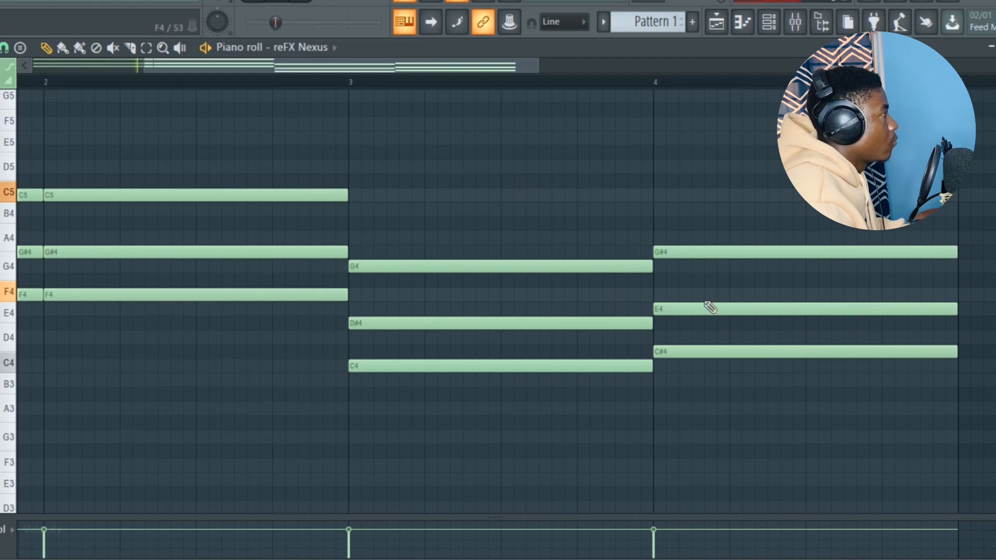
- Raise the middle note of the bar 4 chord to F4 and play back the progression
key(space)
drag(703, 305, 701, 291)
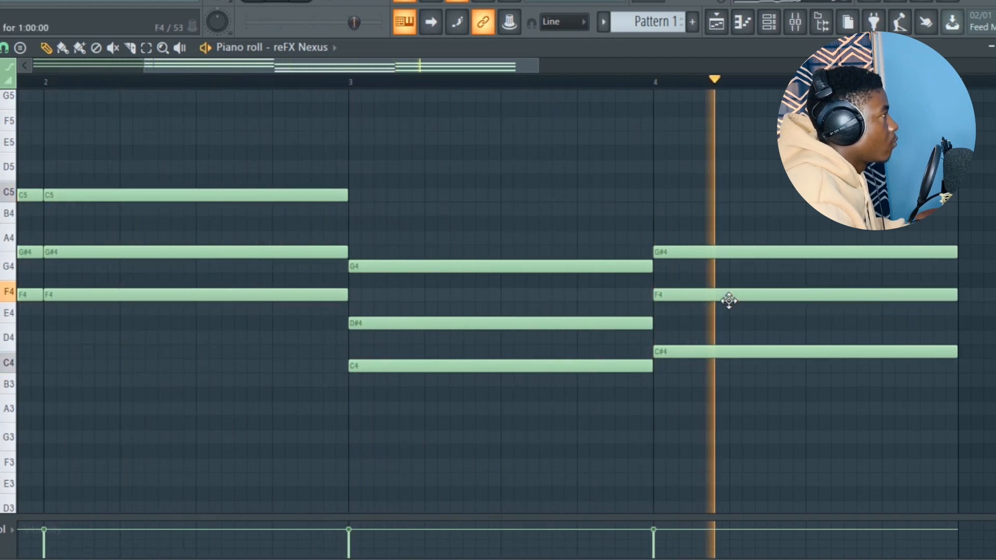
key(space)
drag(409, 68, 293, 68)
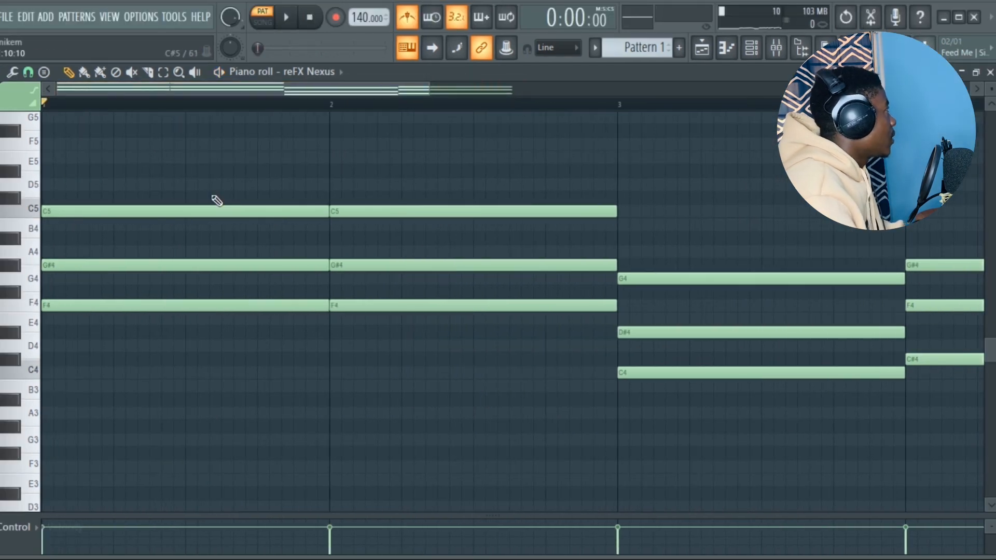
key(space)
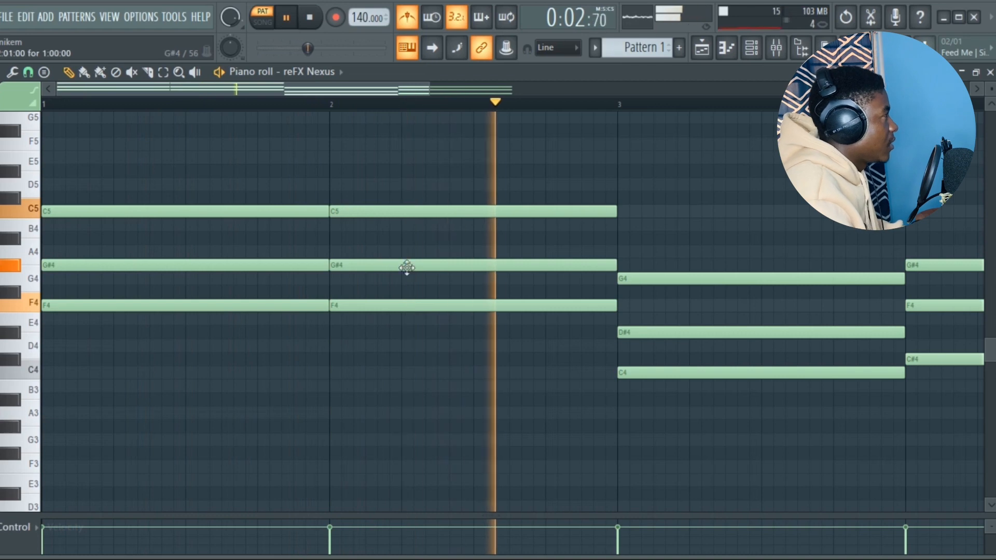
drag(375, 91, 552, 85)
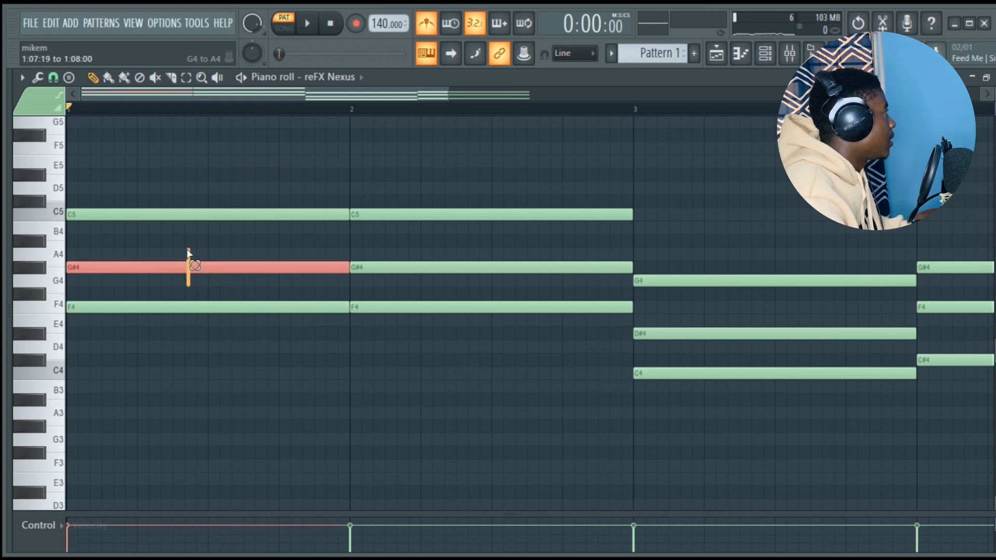
- Raise the G#4 note in bar 1 by one octave to G#5 and play the pattern
drag(188, 251, 188, 250)
key(ctrl+Up)
scroll(227, 207, up, 3)
scroll(228, 215, down, 1)
key(space)
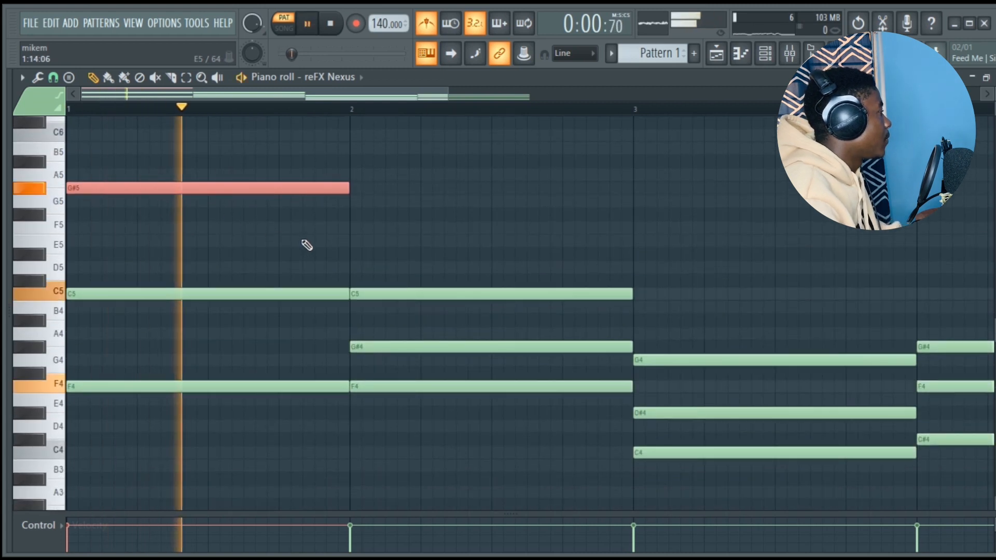
- Raise the G#4 note in bar 2 by one octave to G#5 and listen to it
click(442, 346)
key(ctrl+Up)
key(space)
key(space)
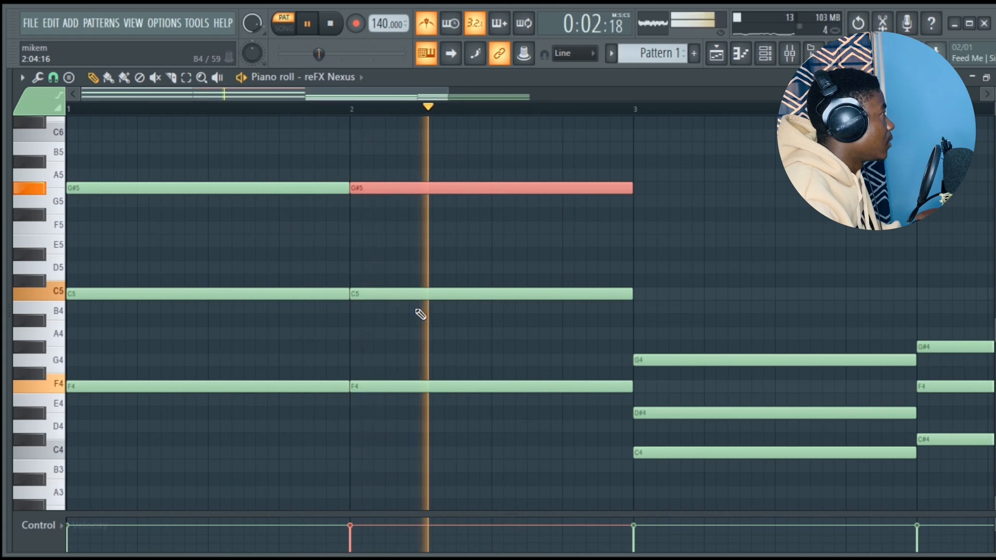
key(space)
- Raise the middle notes of the last two chords by one octave, to D#5 in bar 3 and F5 in bar 4
scroll(538, 333, right, 3)
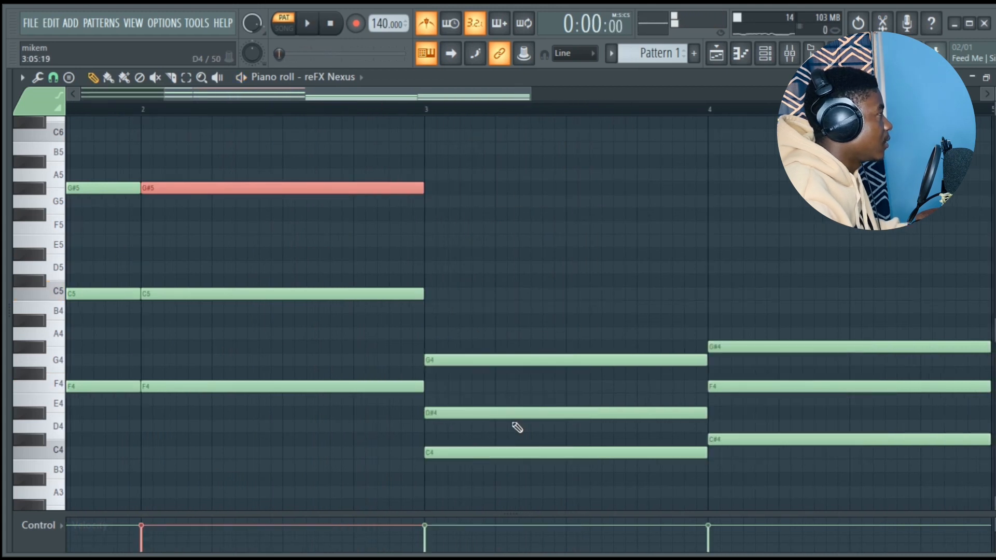
key(ctrl+Up)
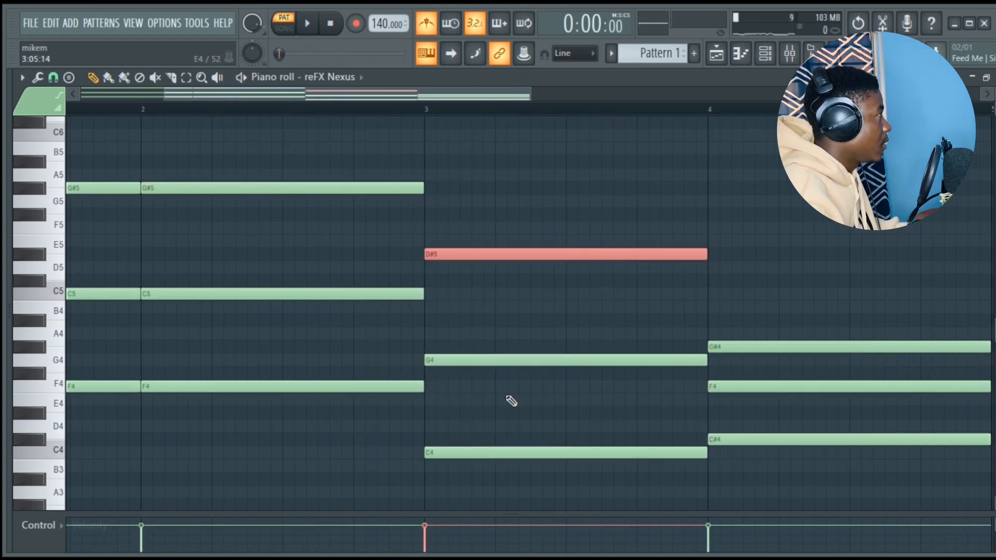
key(space)
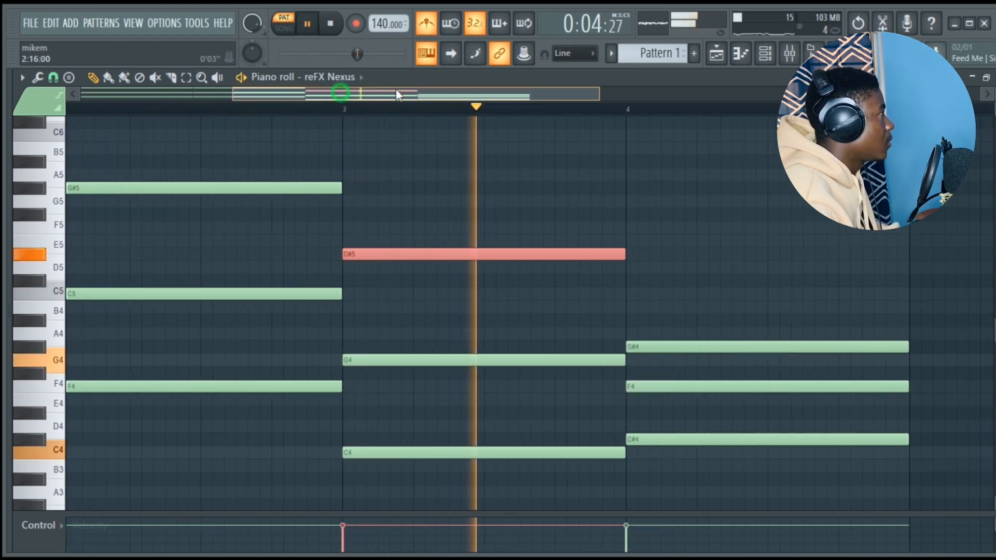
ctrl+click(534, 392)
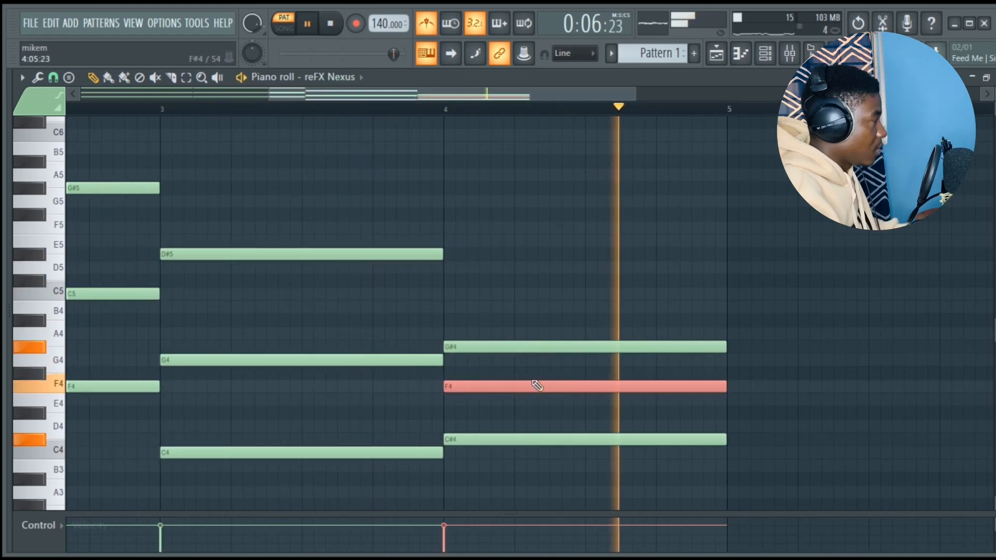
key(ctrl+Up)
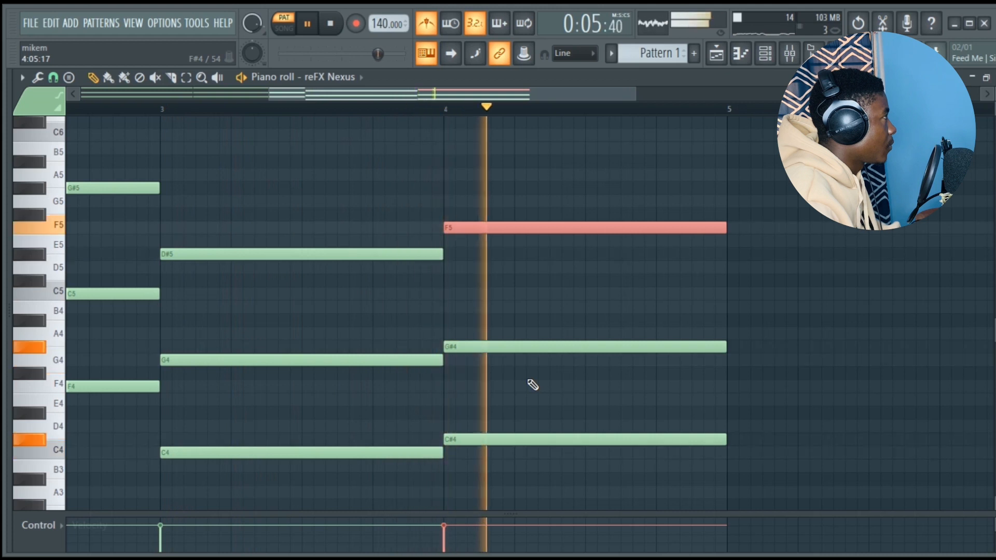
key(space)
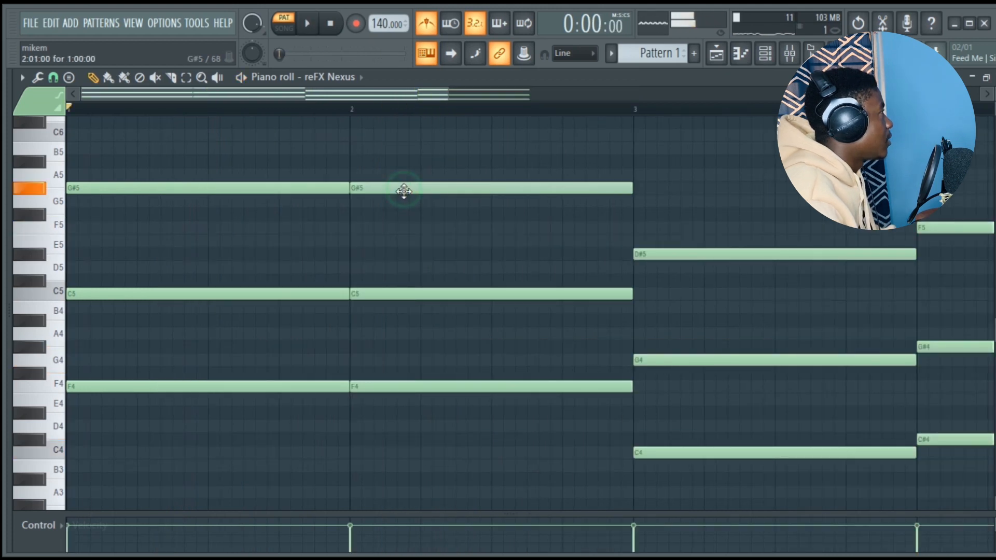
- Lower the top note of the bar 2 chord to G5 and play back the progression
drag(403, 191, 402, 208)
key(space)
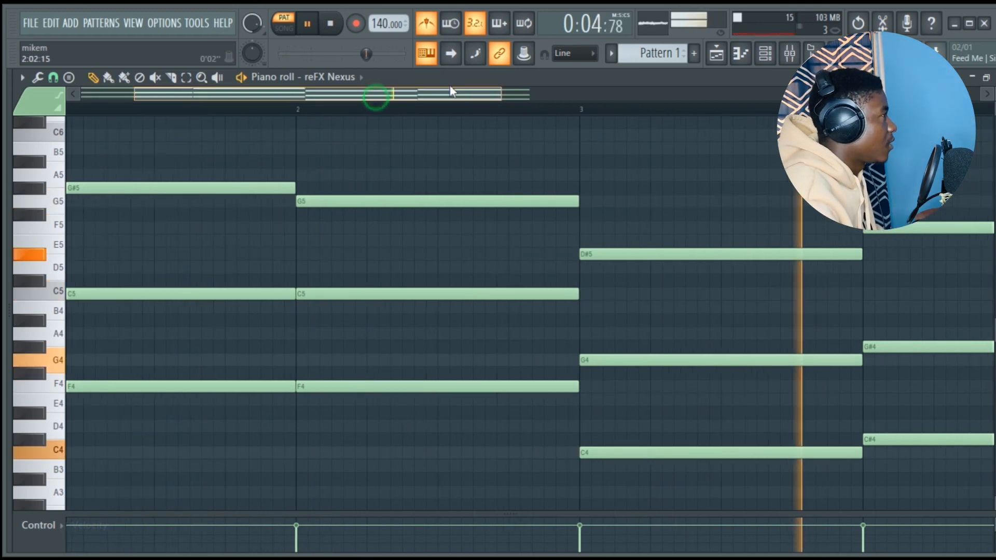
key(space)
- Duplicate the root notes of all four bars one octave lower as F3, F3, C3 and C#3
scroll(187, 308, down, 2)
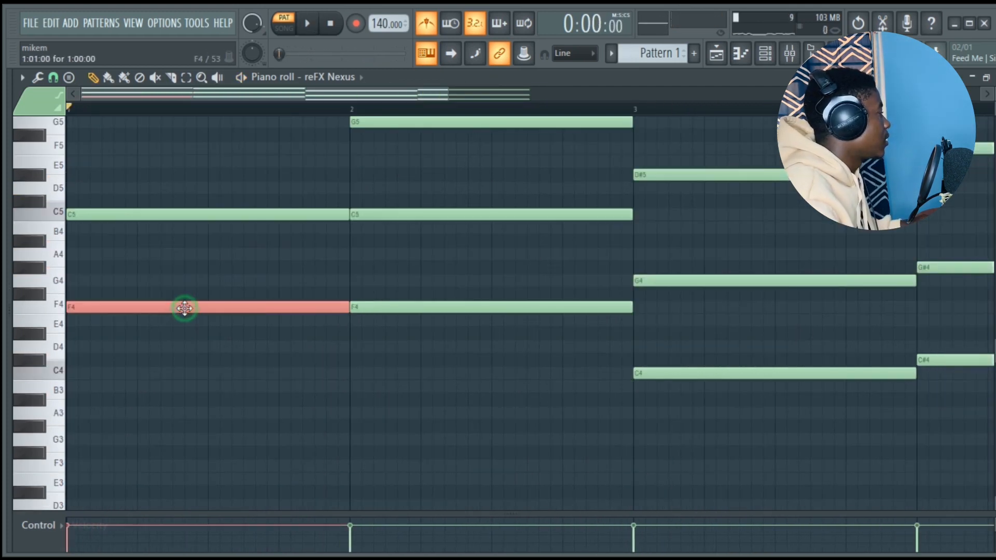
ctrl+shift+click(795, 374)
scroll(796, 375, right, 3)
ctrl+shift+click(572, 365)
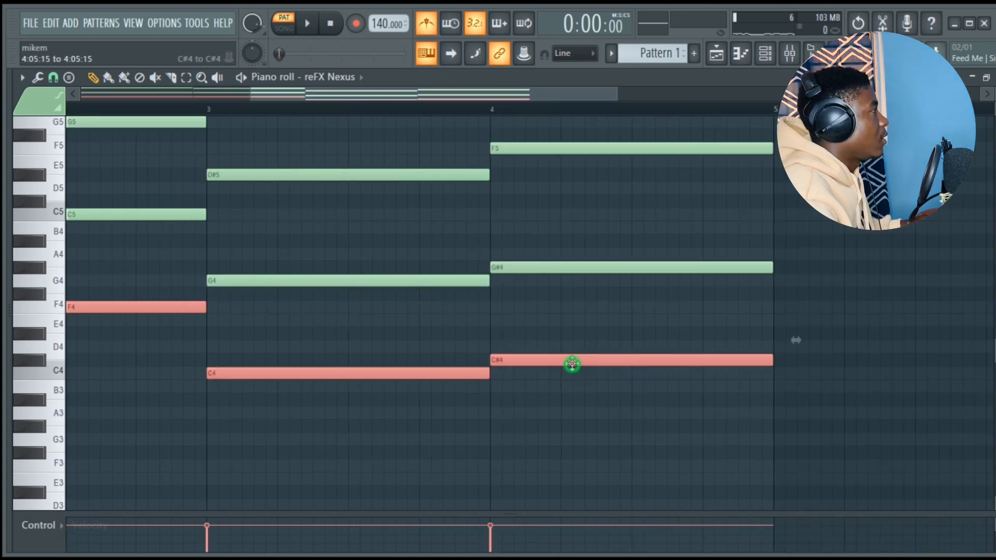
drag(398, 93, 228, 94)
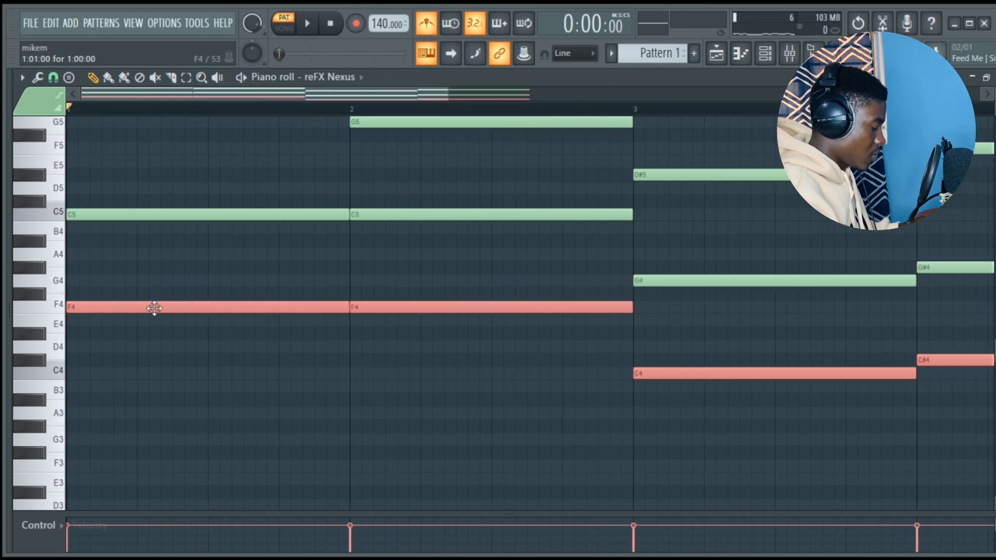
key(ctrl+Down)
key(space)
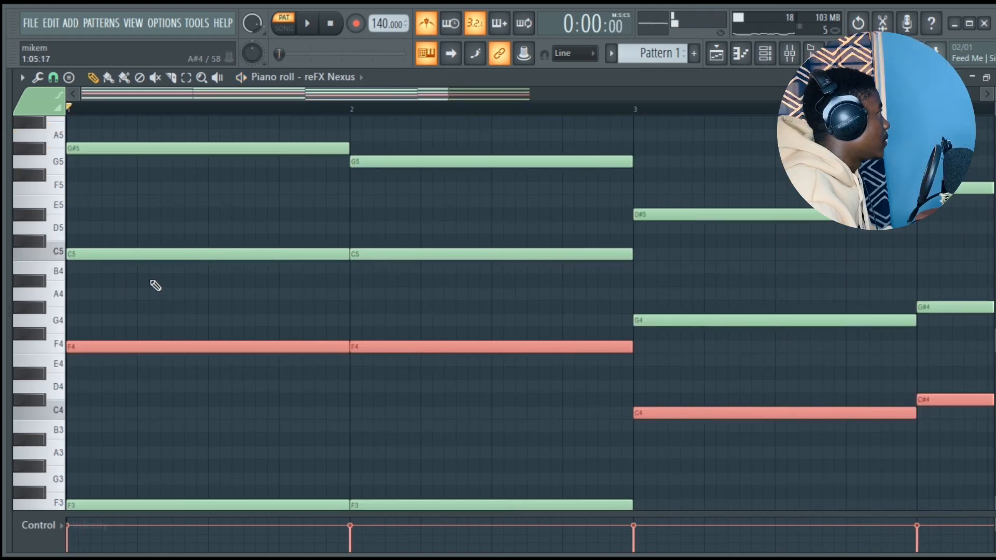
- Remove the C5 note from the bar 1 chord and play back the progression
scroll(151, 291, up, 1)
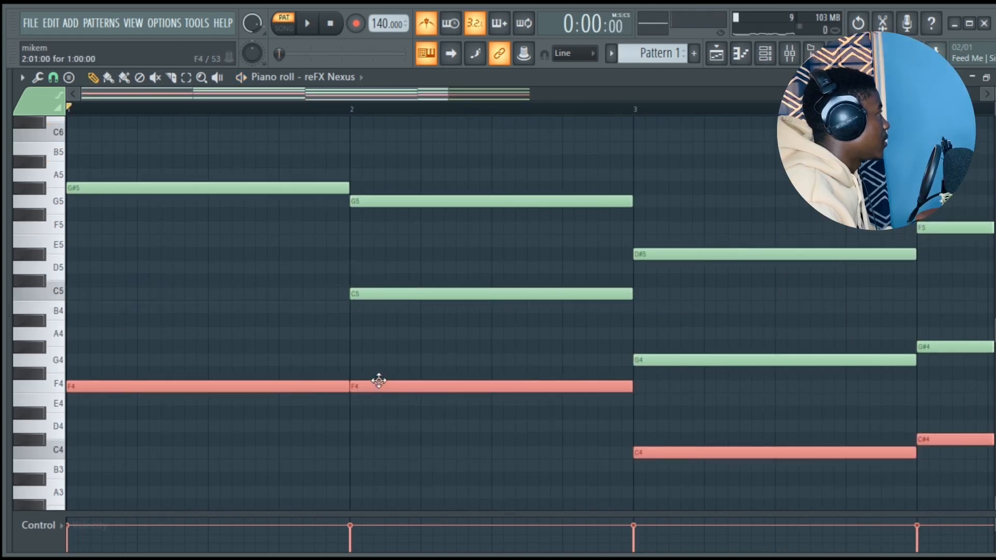
key(space)
scroll(390, 349, down, 1)
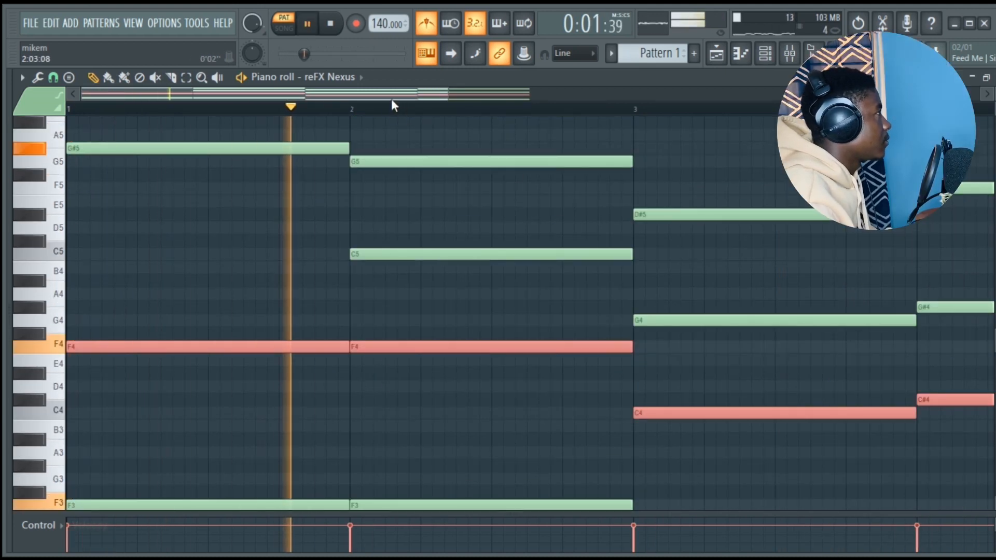
drag(391, 99, 480, 96)
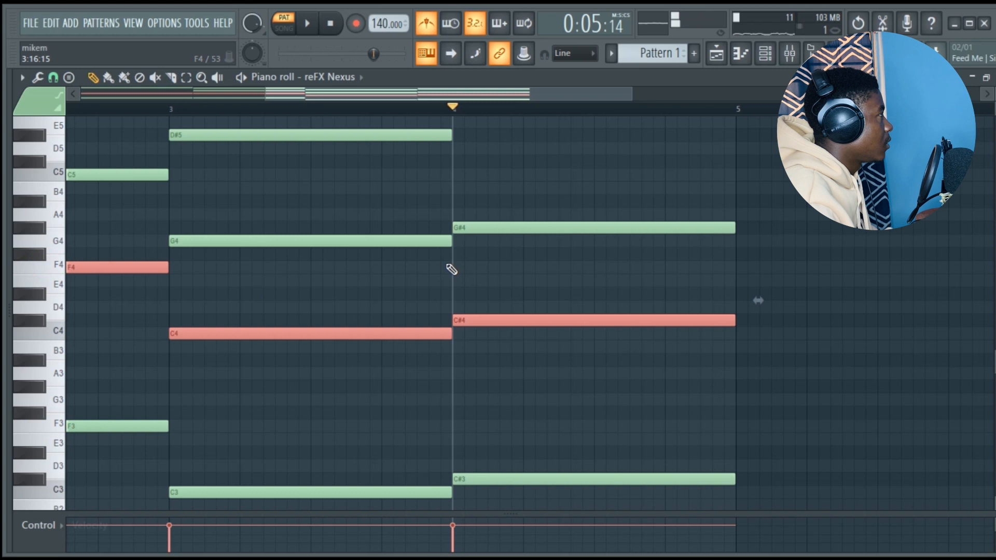
- Add bar-long F4 and C5 notes to the bar 4 chord and audition it
click(450, 267)
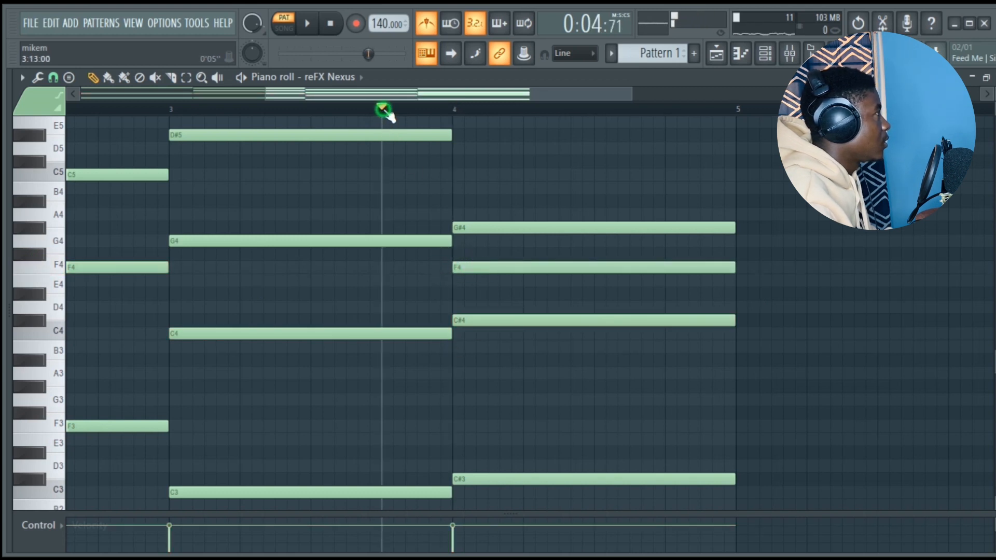
key(space)
key(space)
click(471, 176)
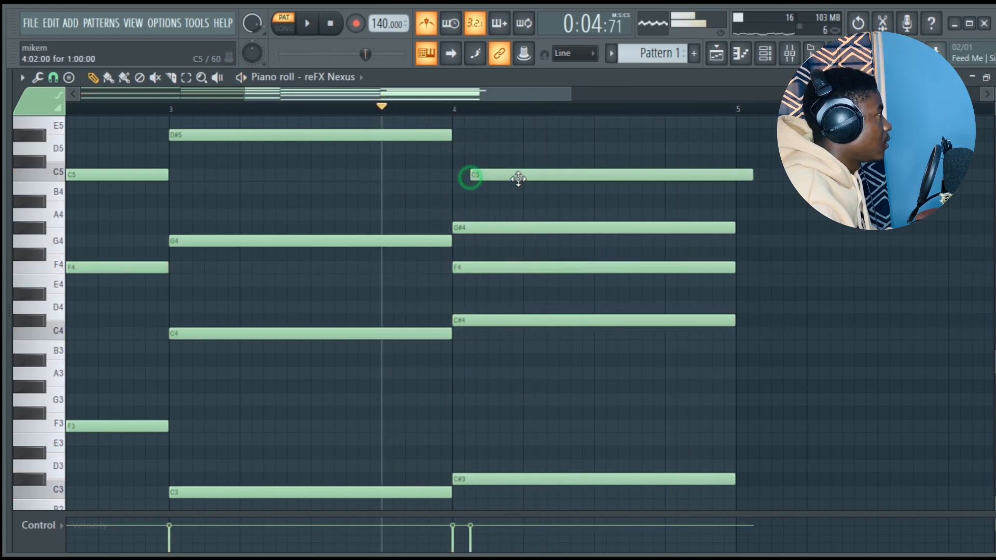
key(space)
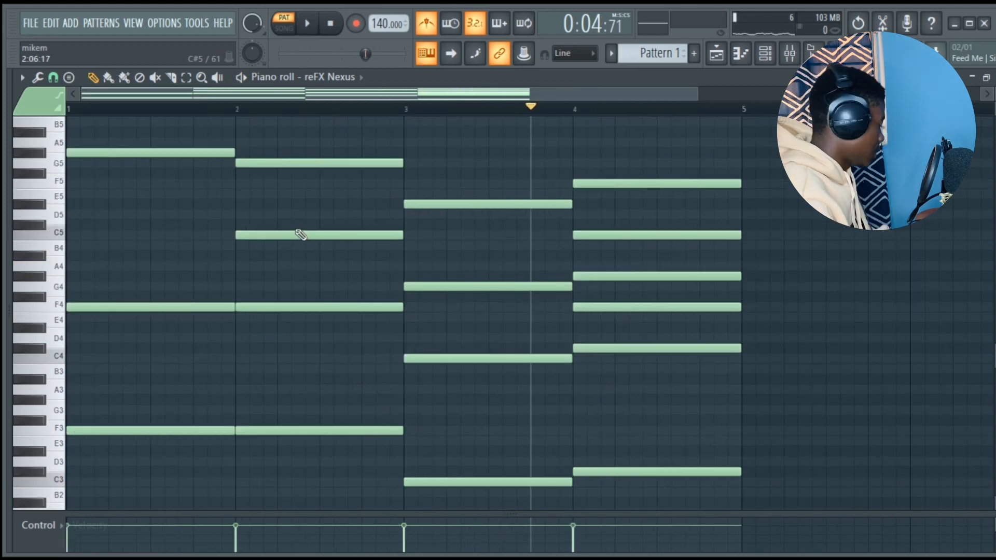
- Randomize the velocities of all chord notes at about 12% and play back the result
key(ctrl+a)
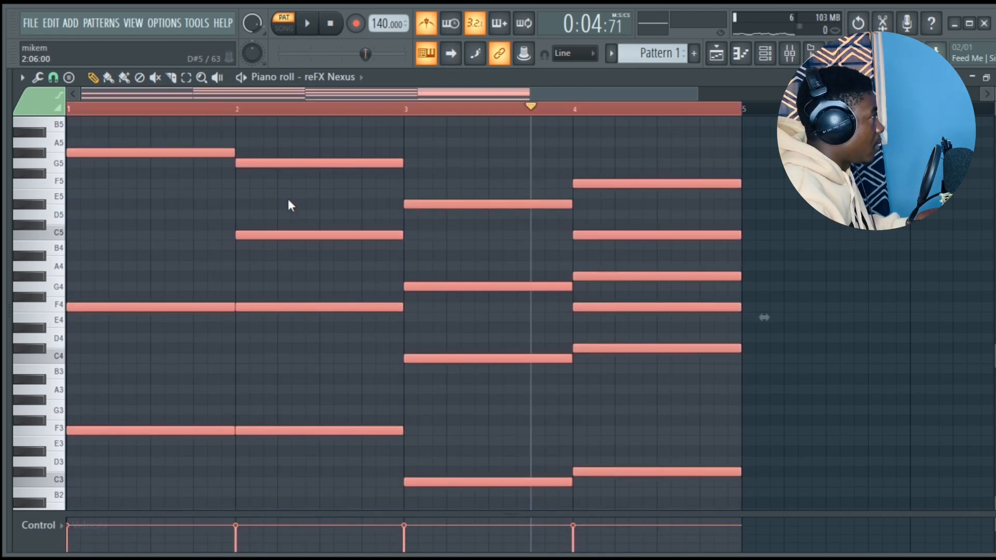
key(alt+r)
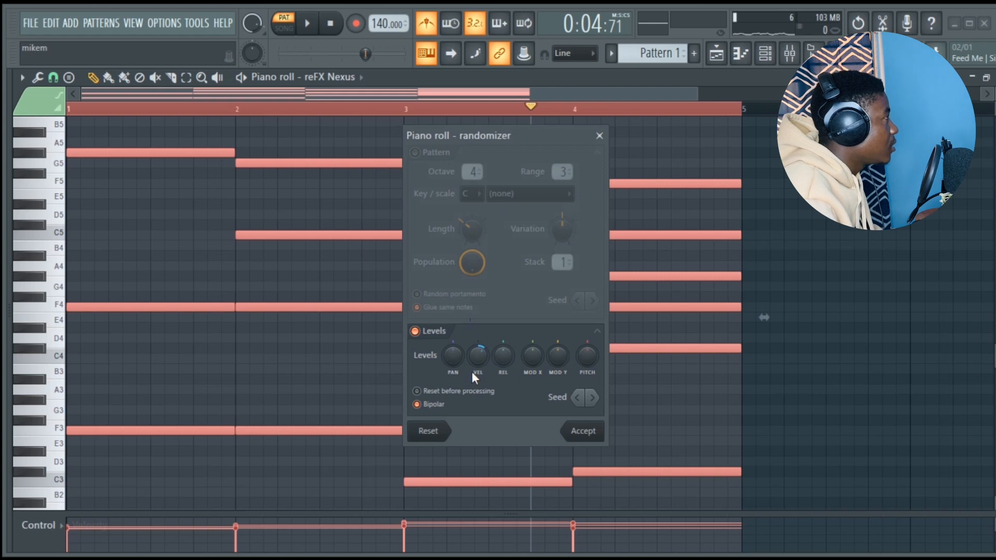
key(space)
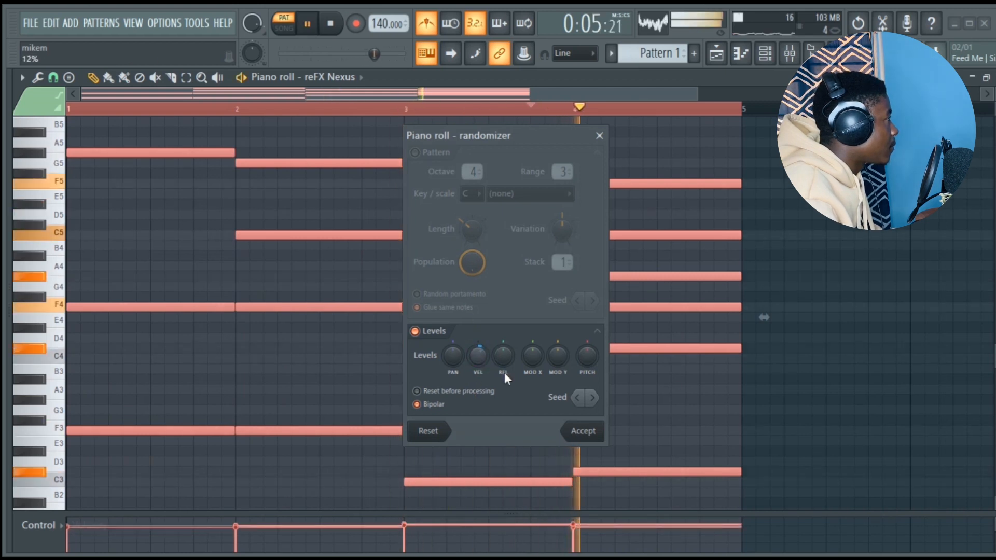
click(584, 435)
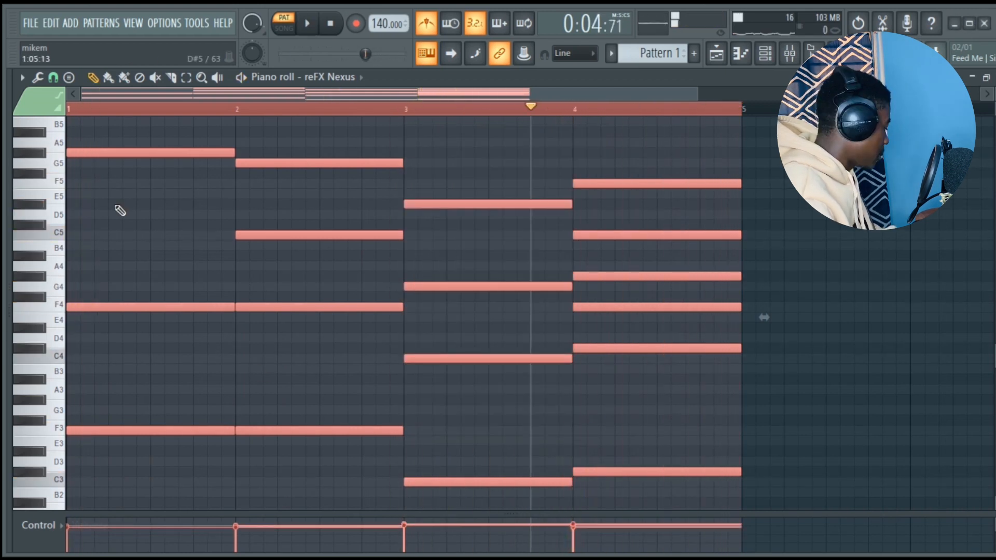
- Strum all chords with staggered note starts, reducing the start-time strength slightly while listening to playback
key(alt+s)
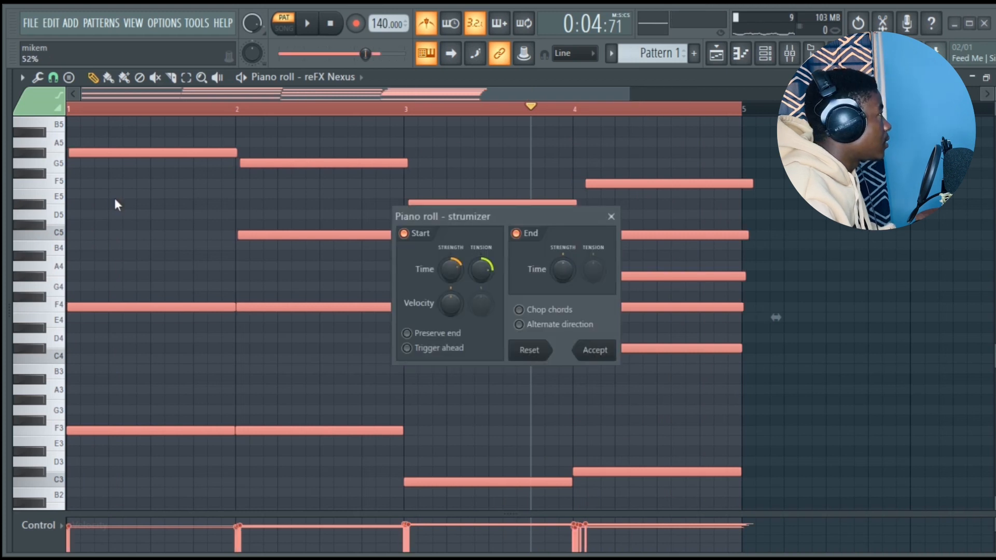
key(space)
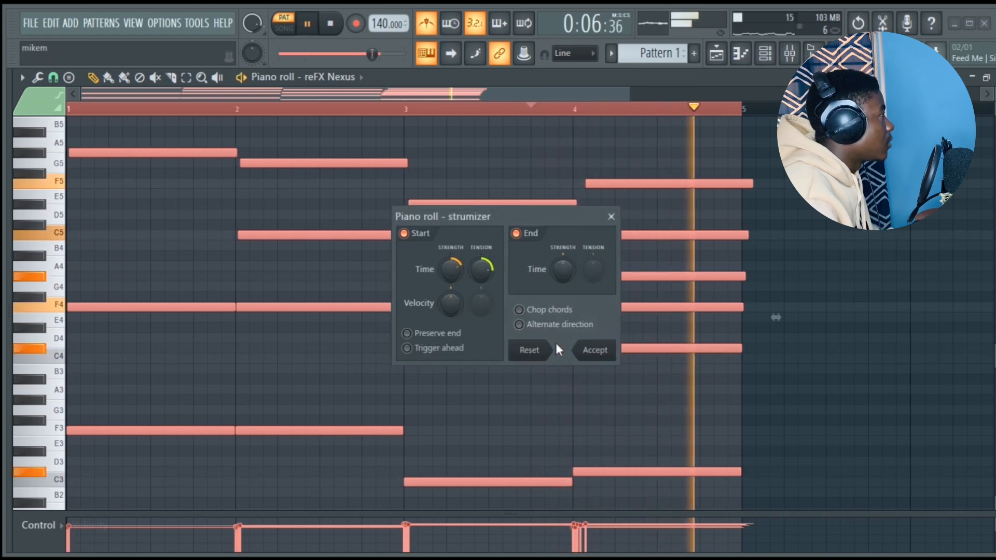
drag(449, 268, 449, 273)
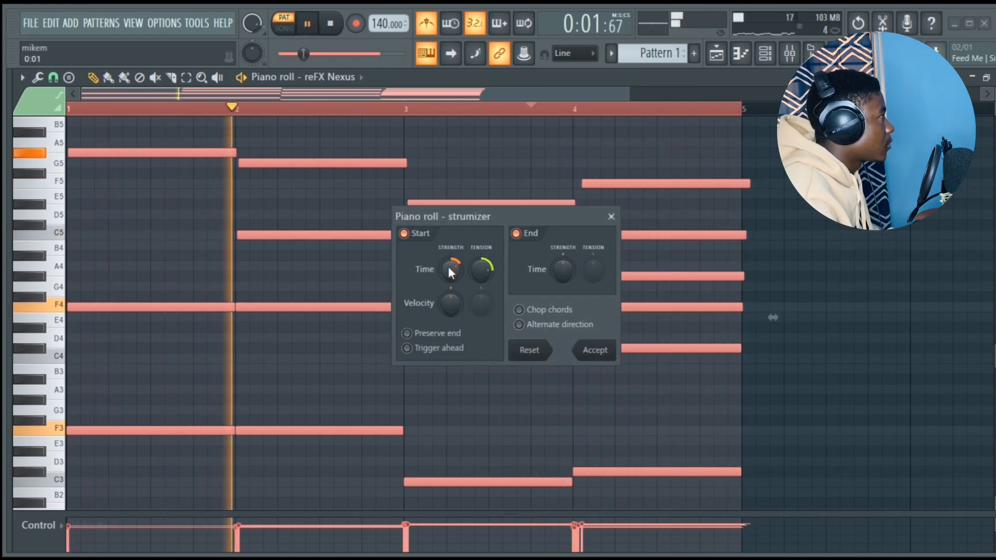
click(602, 353)
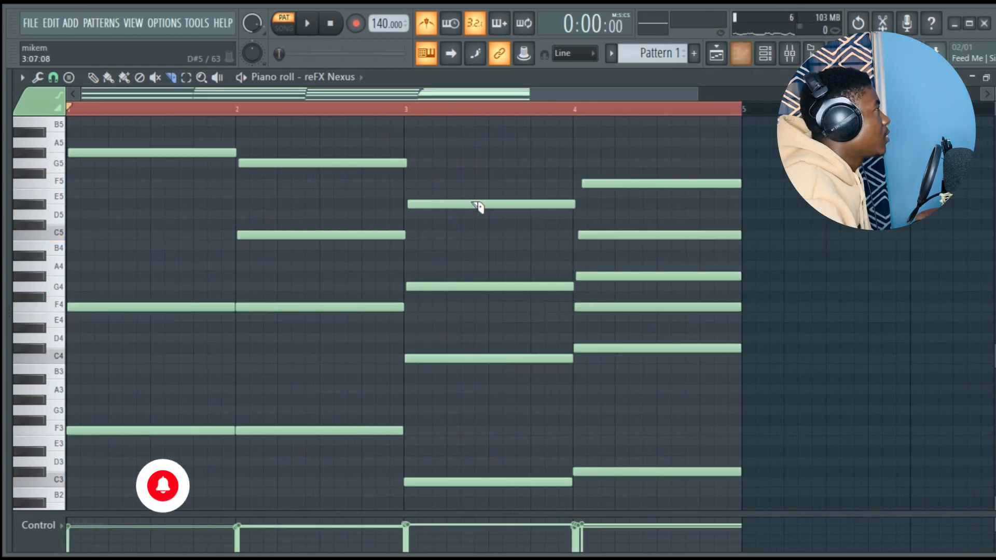
- Add short melody notes above the chords: F6, C6 and G#5 in bar 1, and F6, G6 and C7 in bar 2
scroll(478, 205, up, 4)
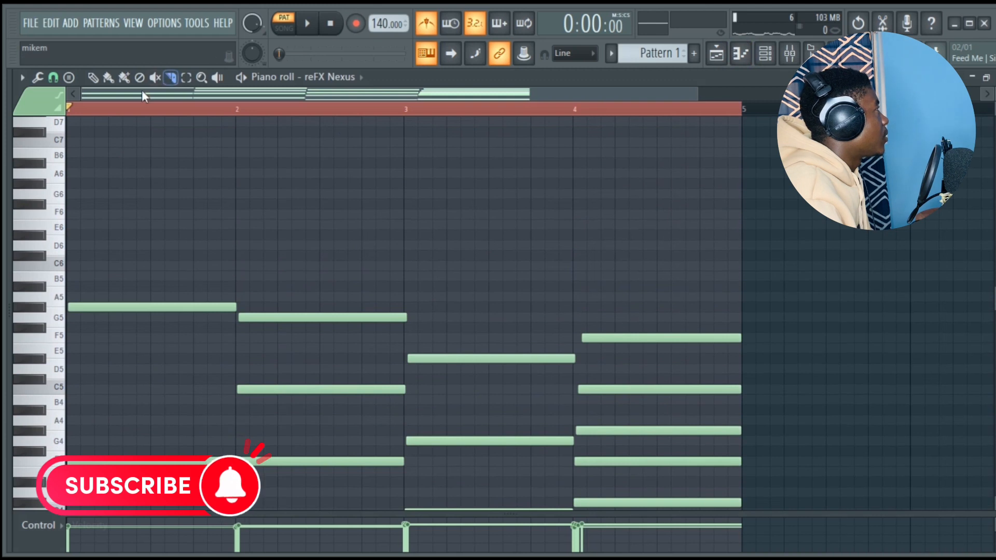
scroll(124, 234, up, 3)
click(117, 276)
key(space)
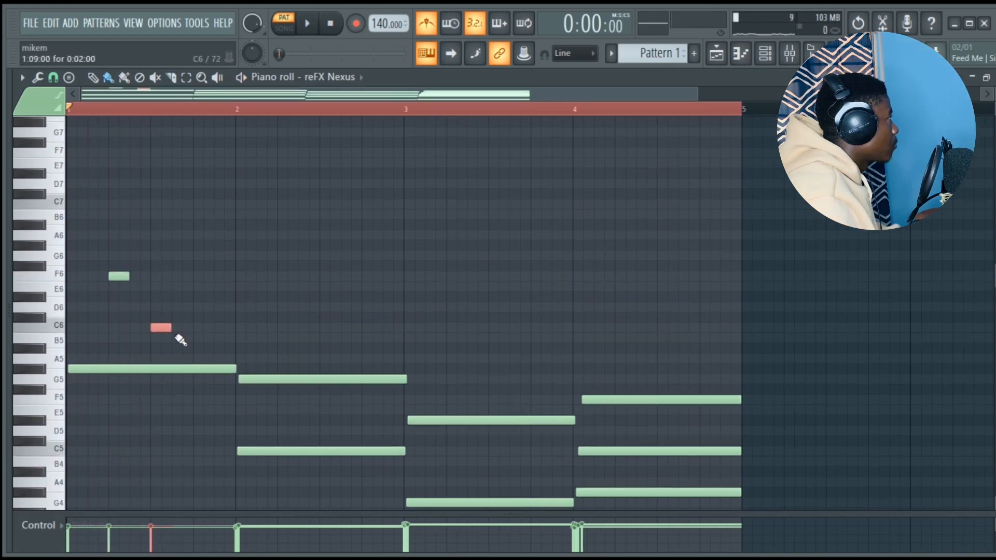
key(space)
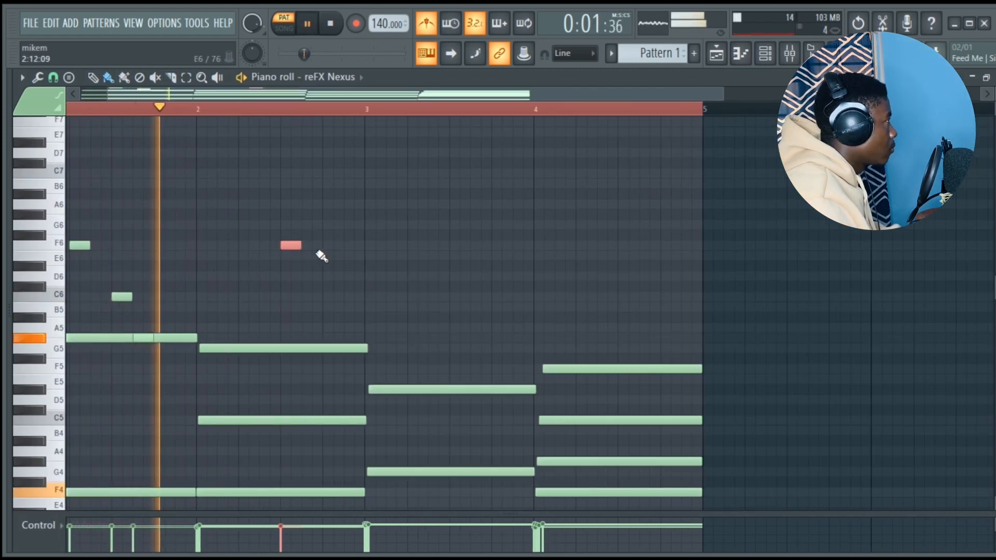
key(space)
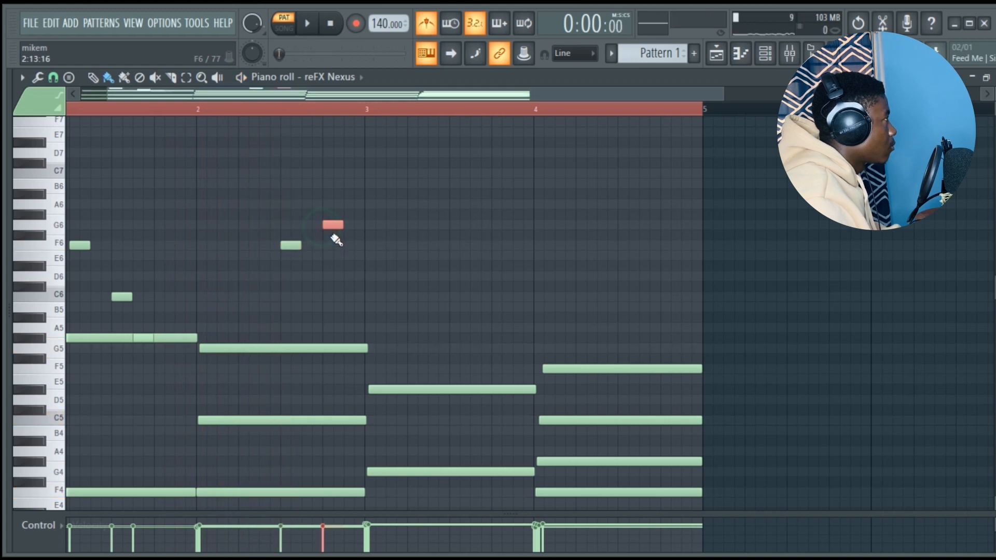
scroll(337, 240, up, 1)
click(353, 193)
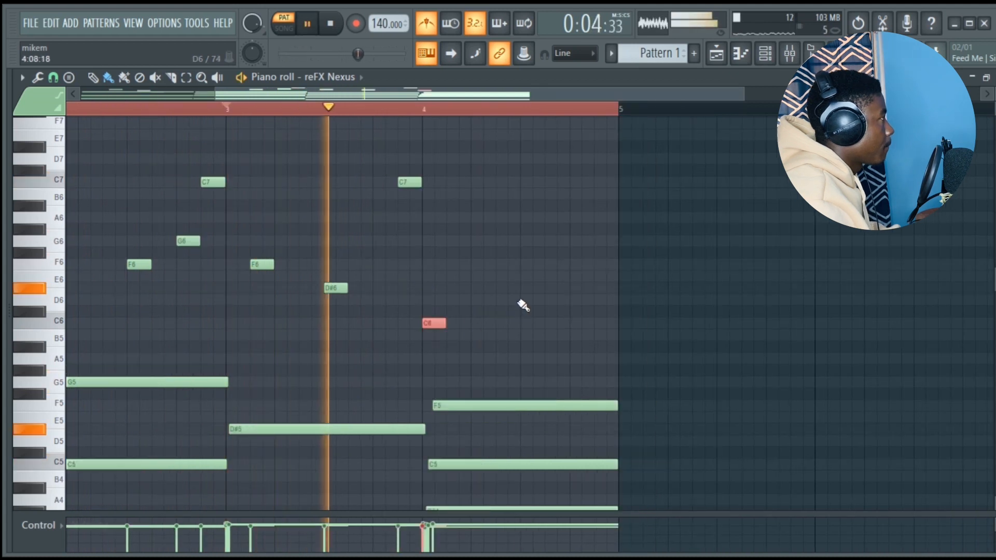
- Place short C#6 and C6 melody notes in the second half of bar 4 and play back the melody
click(524, 300)
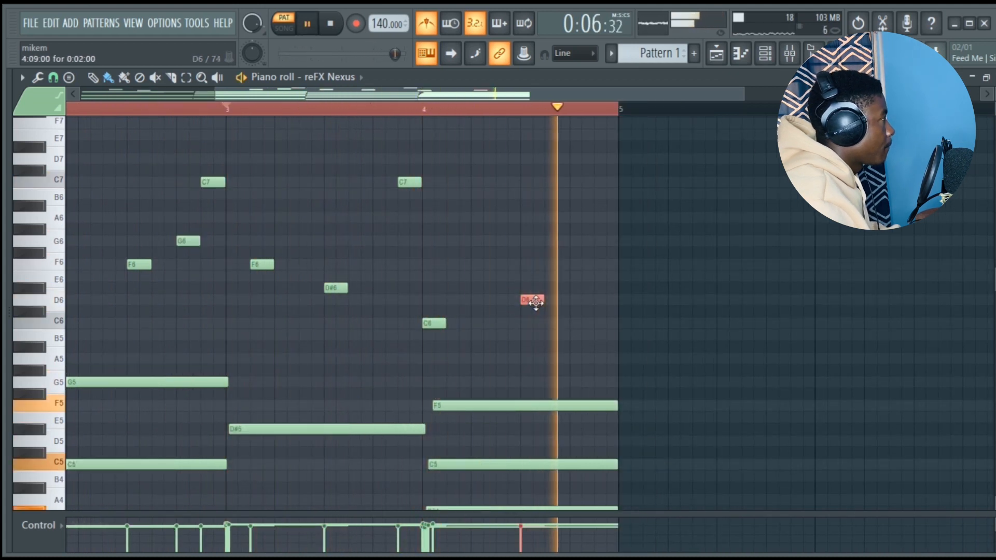
key(space)
drag(533, 306, 534, 318)
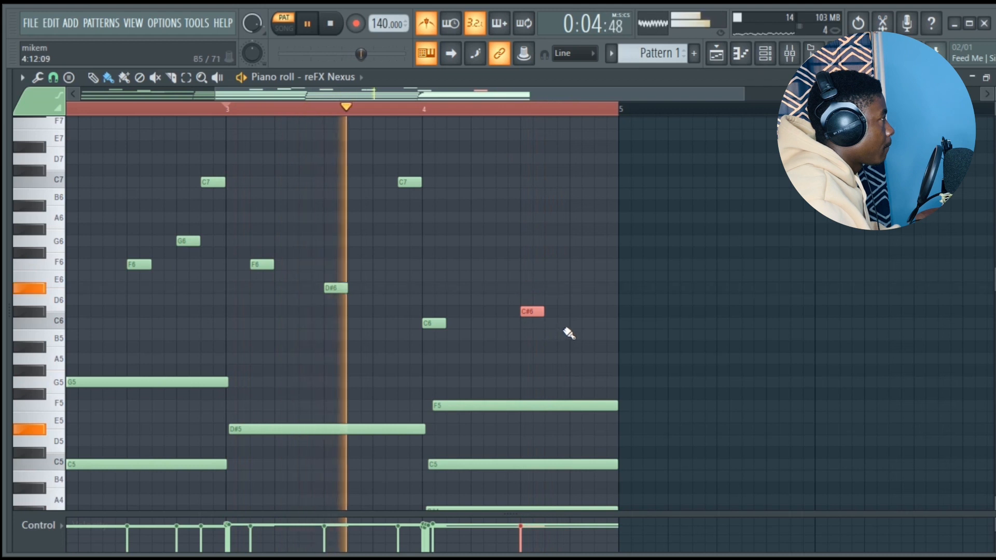
click(571, 324)
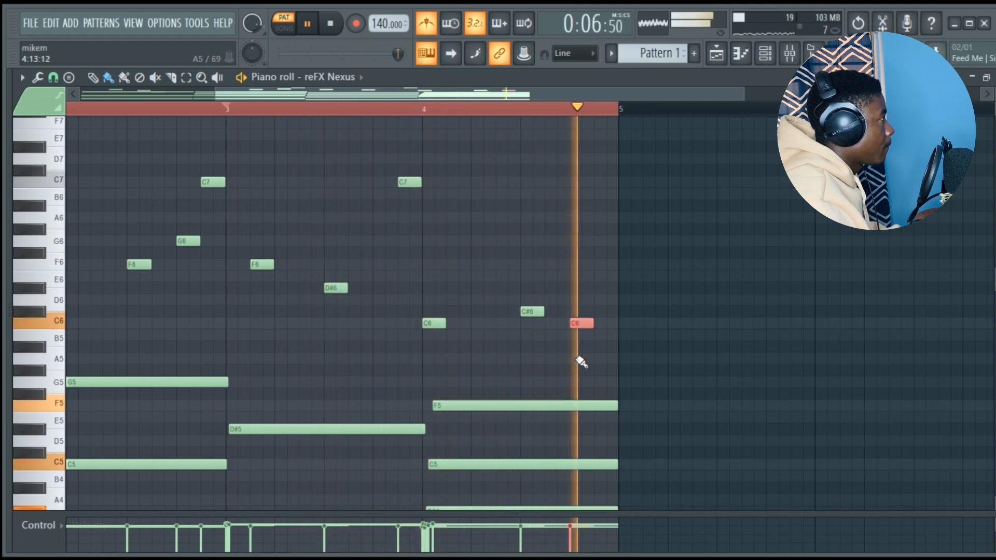
key(space)
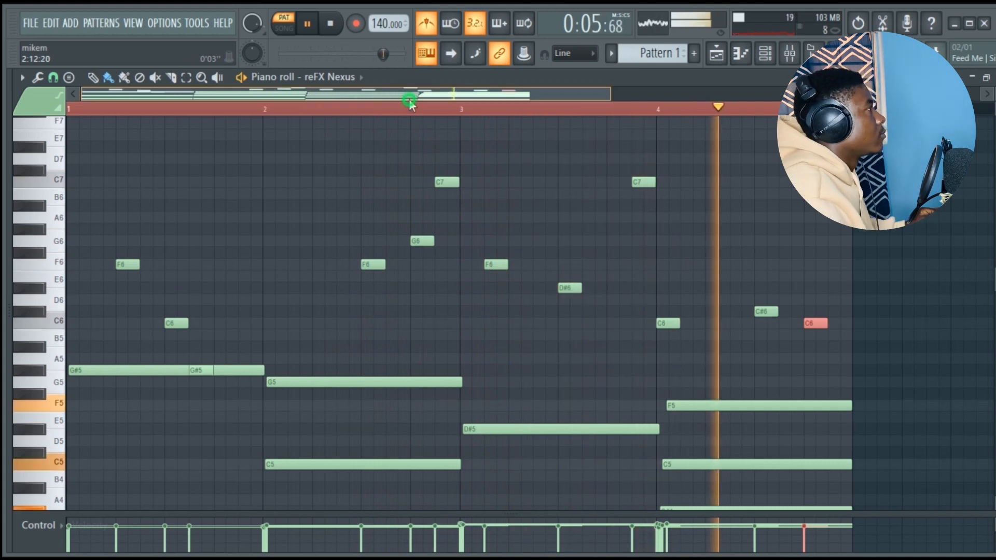
- Lower the low-pass cutoff of Fruity Parametric EQ 2 on Insert 1 to darken the piano
drag(410, 98, 454, 98)
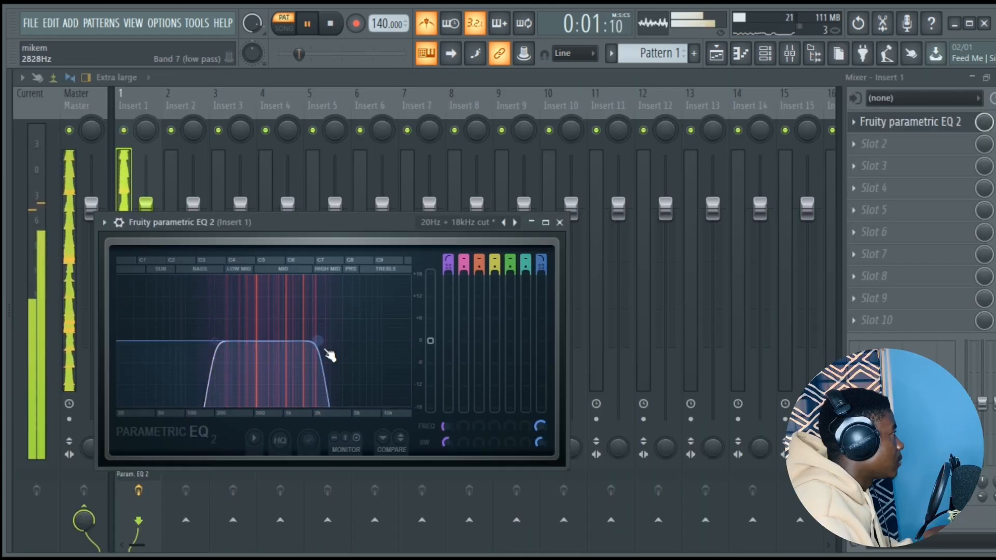
drag(308, 341, 292, 343)
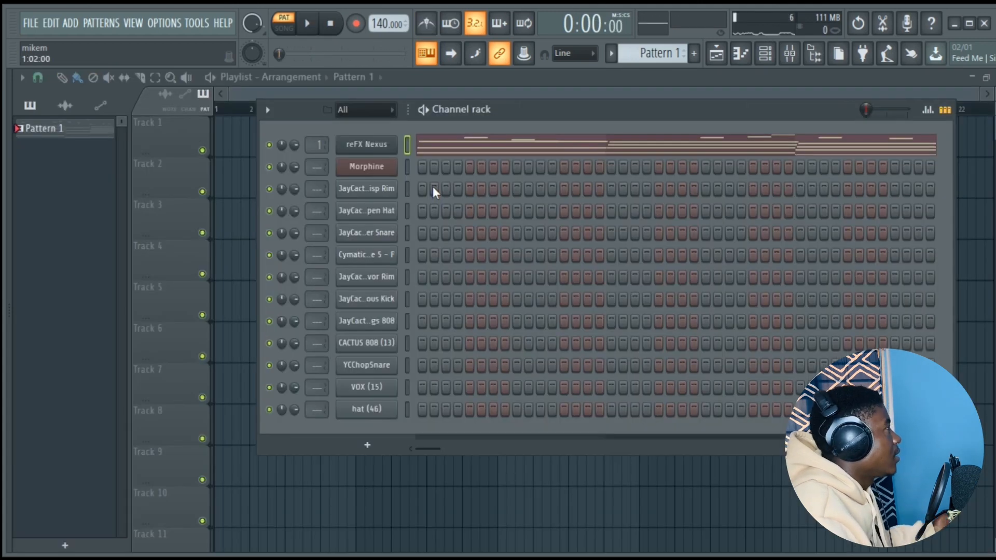
- Write a sparse four-bar counter-melody for the Morphine channel using F4, G4, G#4, C5, F5 and G5 notes
click(366, 168)
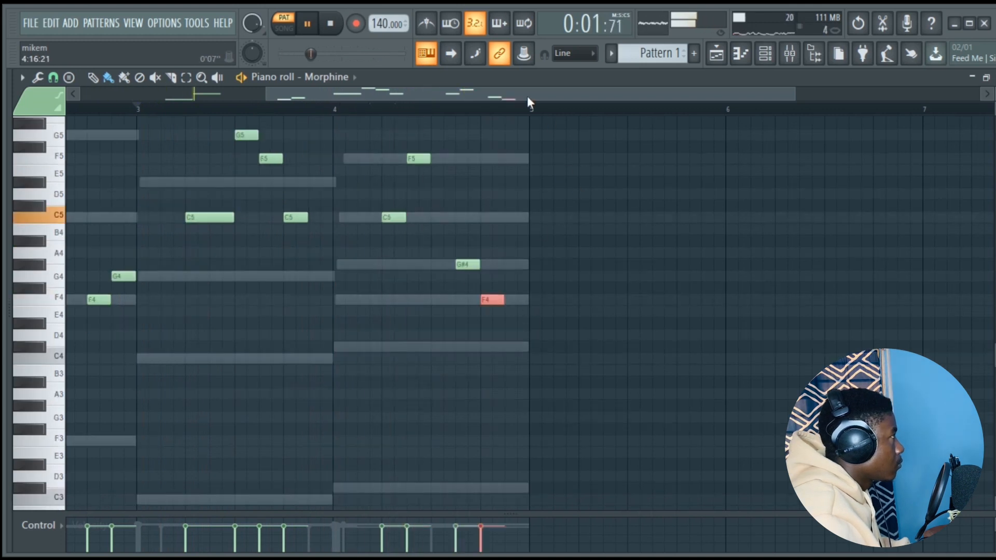
drag(529, 102, 218, 103)
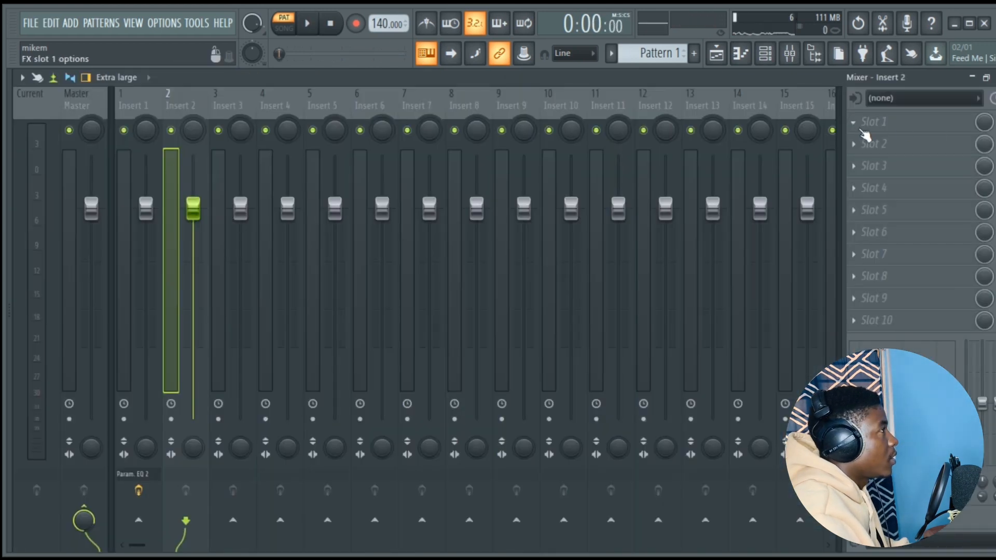
- Load HalfTime into the first effect slot of Insert 2 and play back the pattern
click(852, 124)
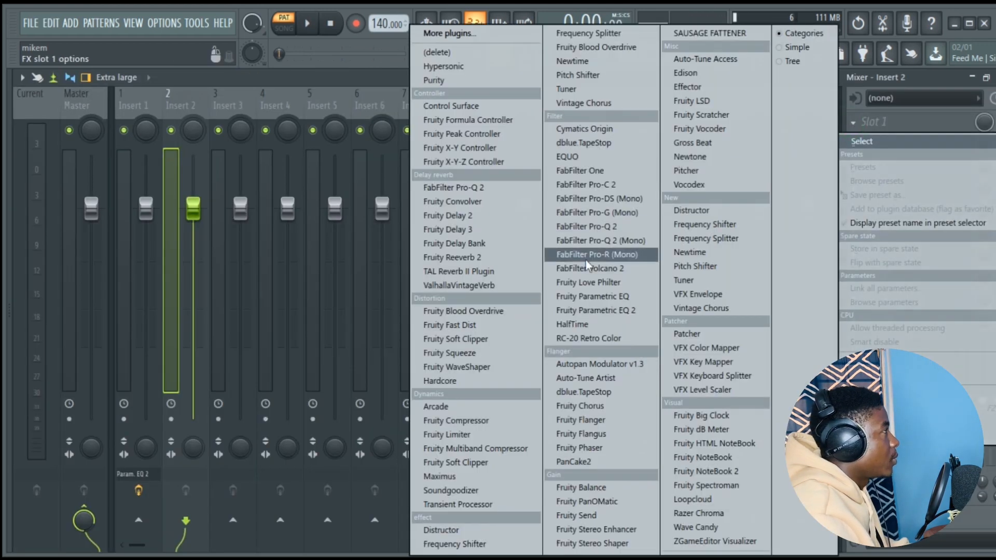
click(602, 324)
key(F6)
key(space)
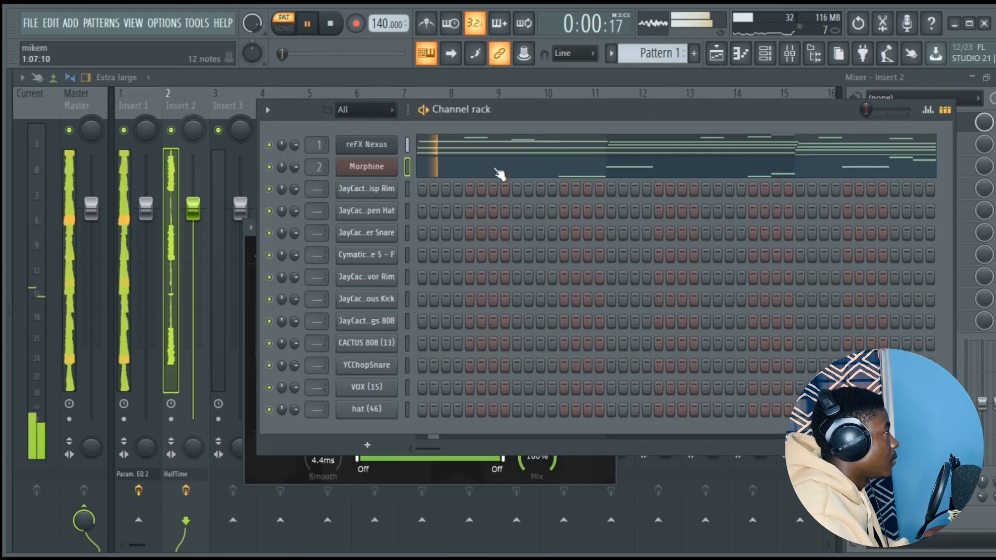
- Transpose all Morphine notes up one octave and listen to them with the chords
click(498, 171)
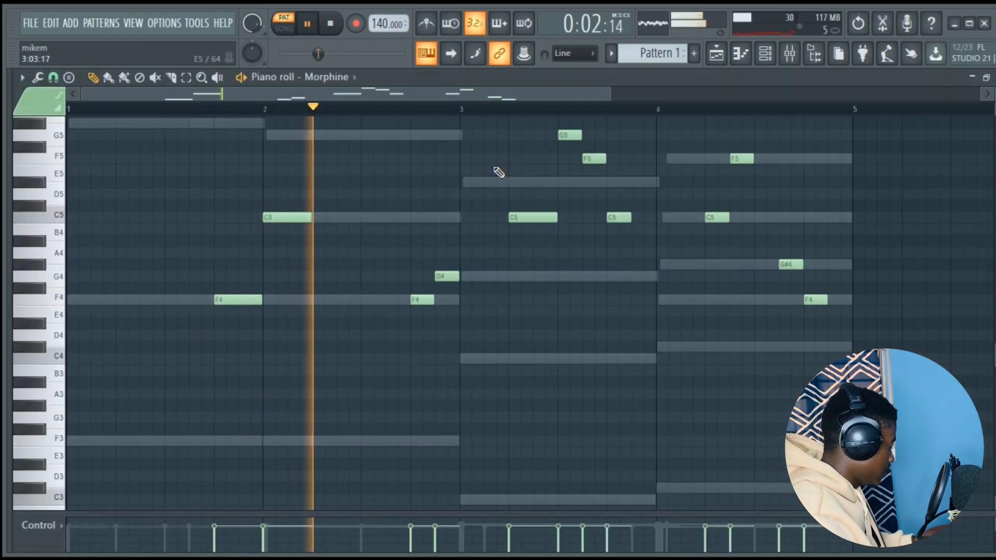
key(ctrl+a)
key(ctrl+Up)
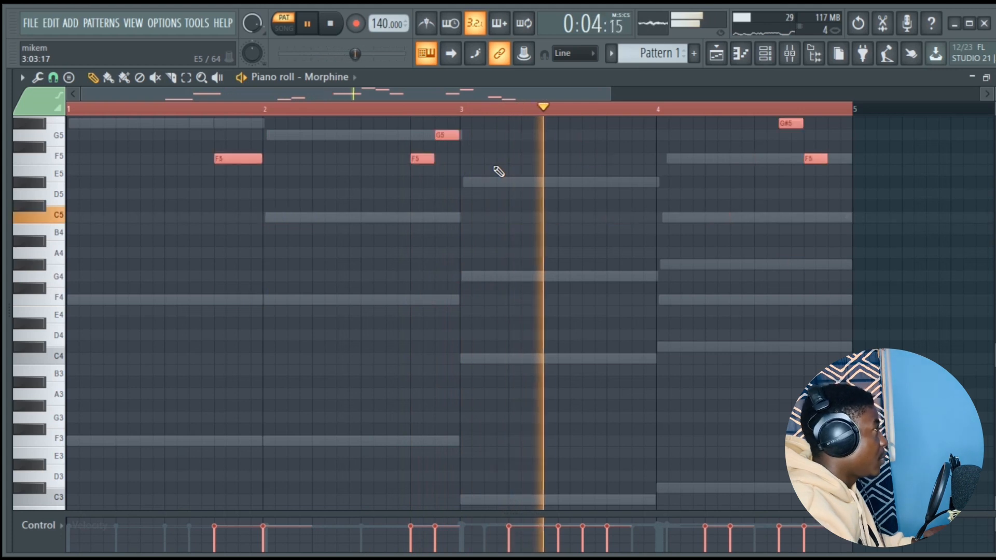
scroll(518, 189, up, 4)
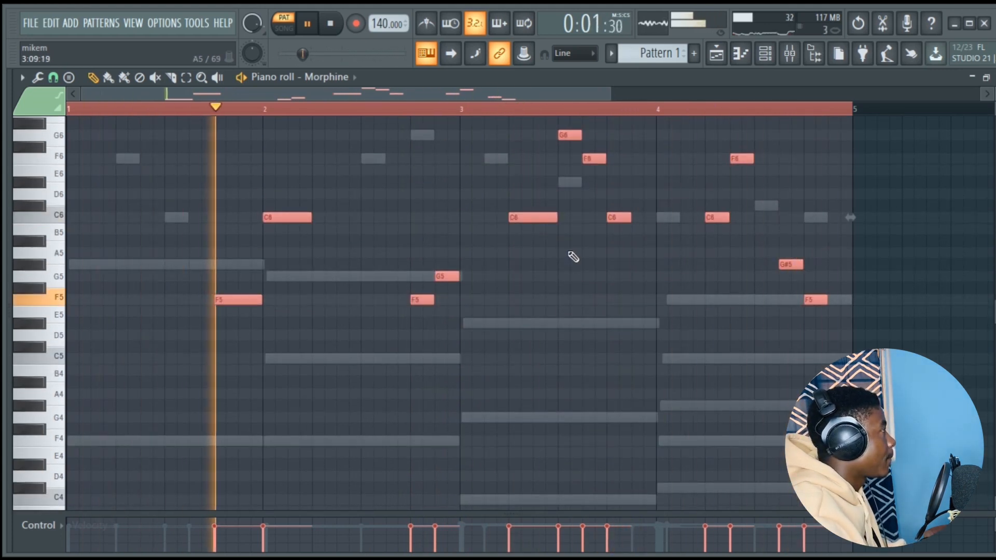
scroll(589, 264, up, 1)
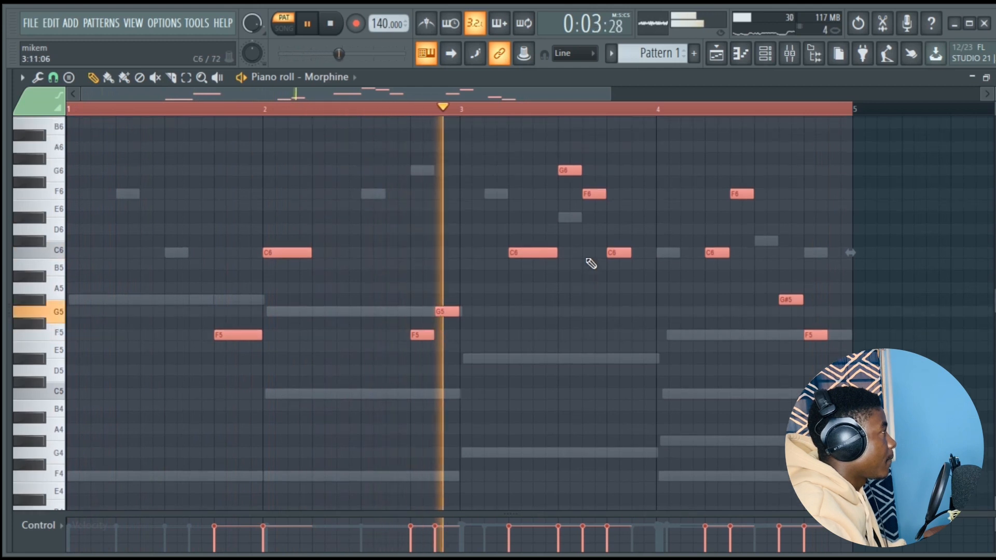
- Add Fruity Parametric EQ 2 after HalfTime on Insert 2 and filter the lows and highs with its high-pass and low-pass bands
click(764, 54)
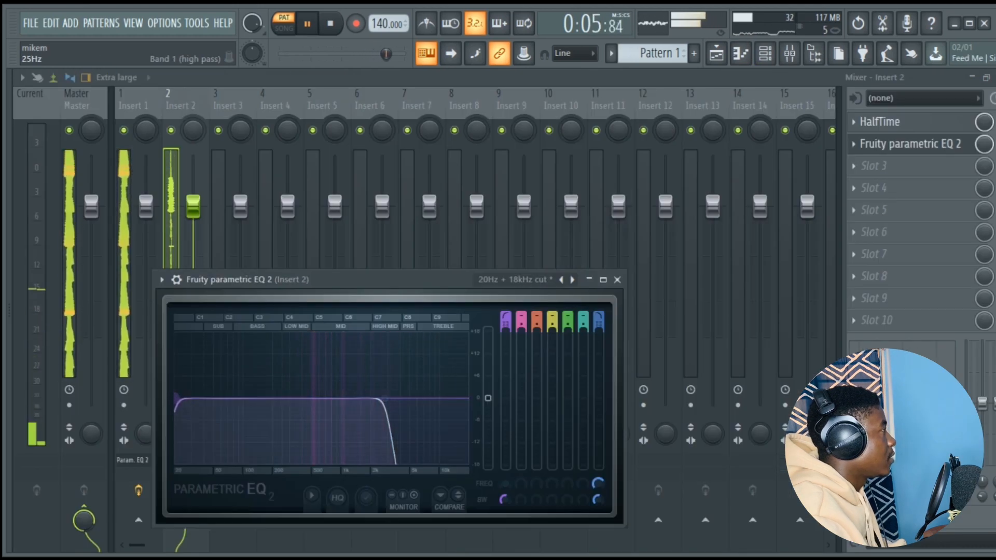
drag(177, 398, 367, 399)
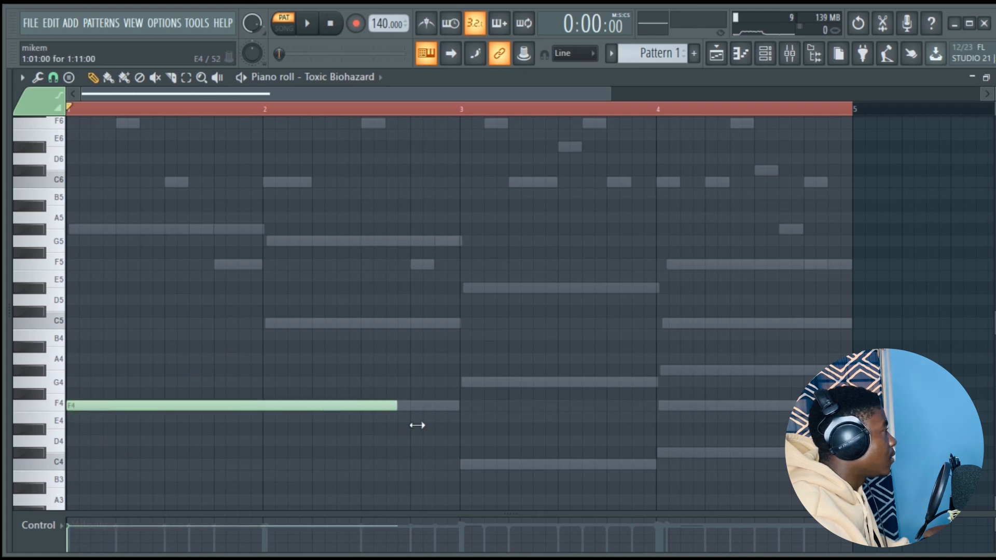
- Add bar-long C4 and C#4 notes in bars 3 and 4 of the Toxic Biohazard part and play back the pattern
click(464, 463)
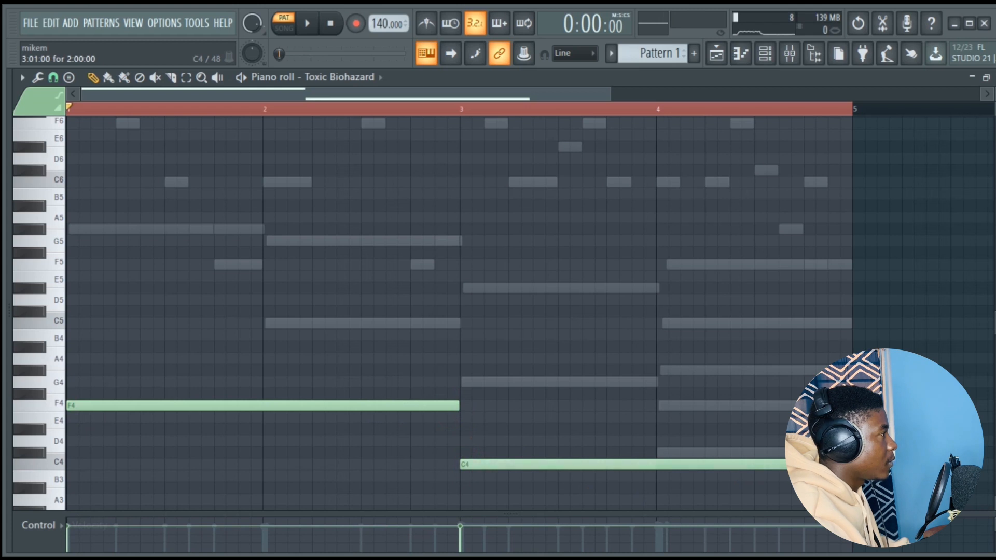
click(657, 451)
key(space)
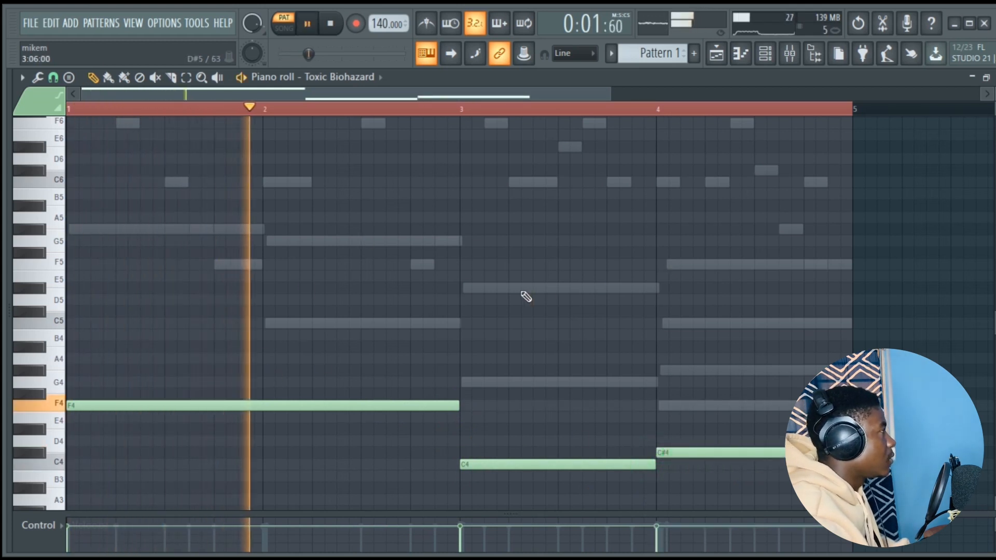
scroll(526, 296, down, 4)
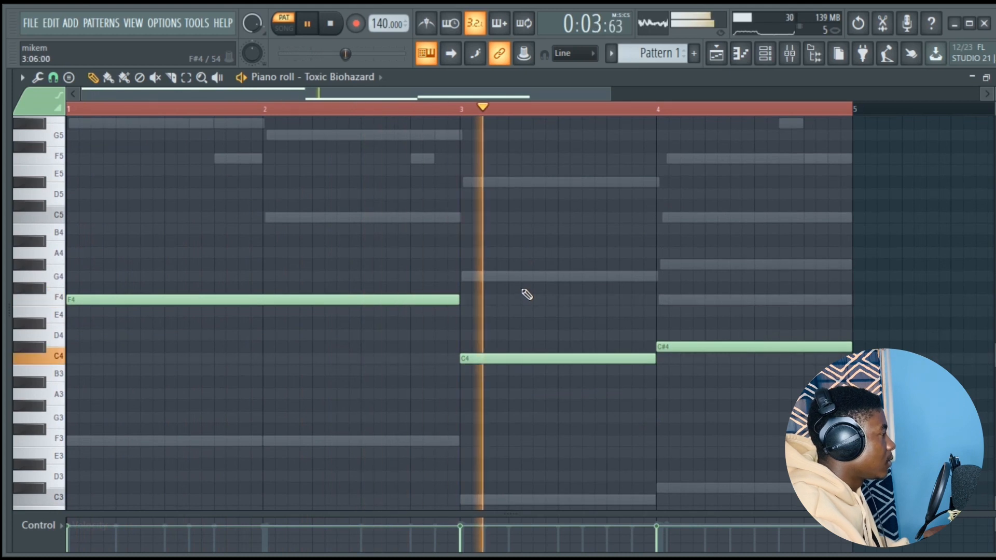
key(space)
- Program a repeating four-bar rhythm of short C5 hits for the JayCactus Crisp Rim channel and play it back
click(766, 54)
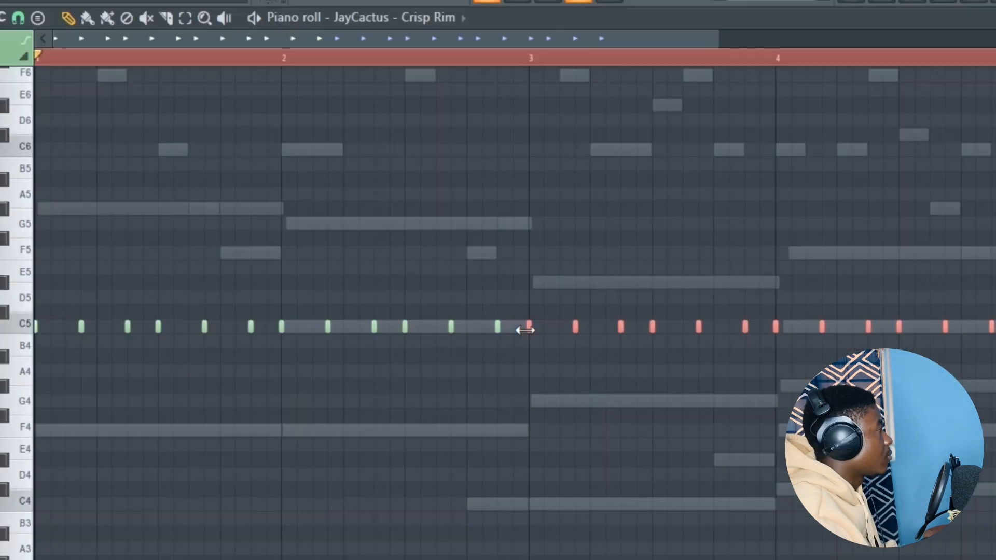
key(space)
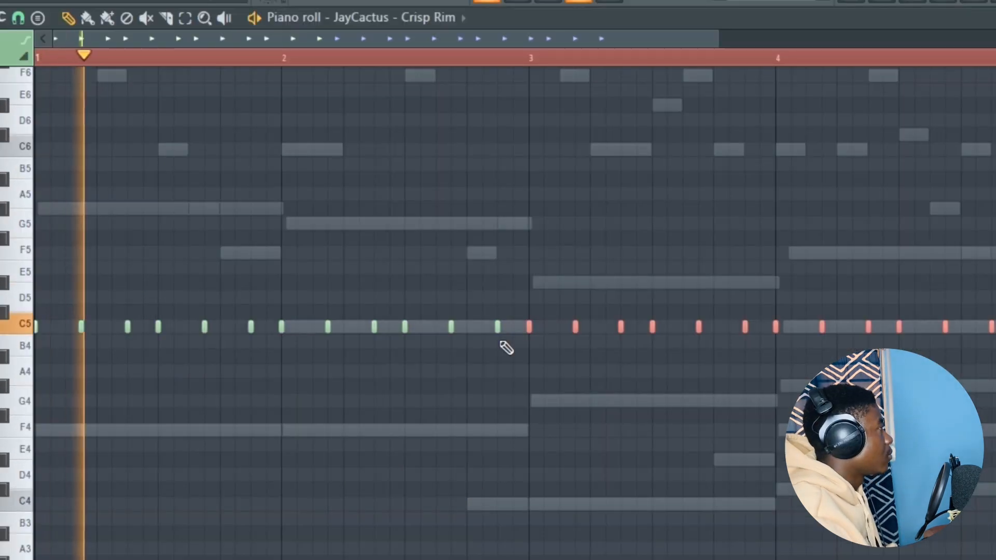
click(914, 4)
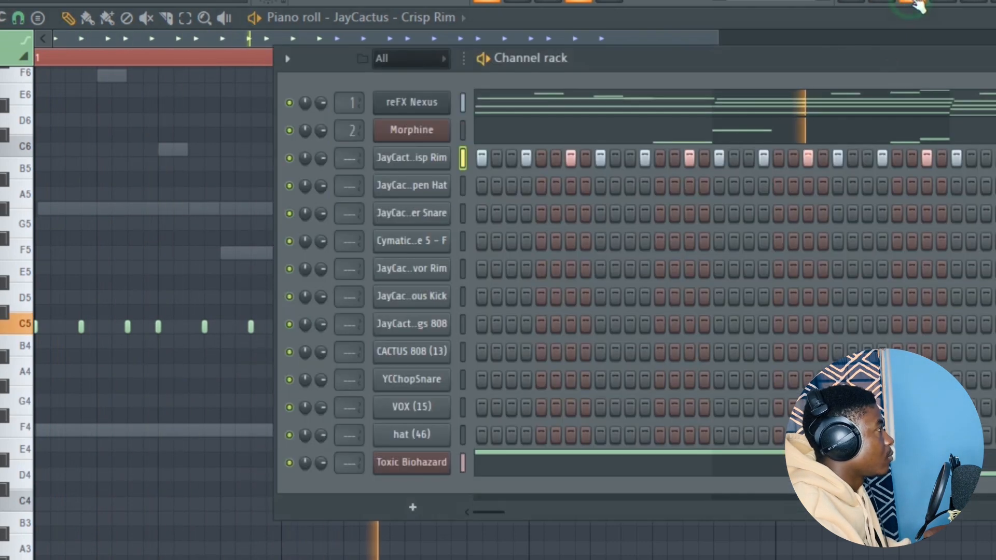
- Shorten the tail of the JayCactus Crisp Rim sample by raising its precomputed fade-out
click(435, 163)
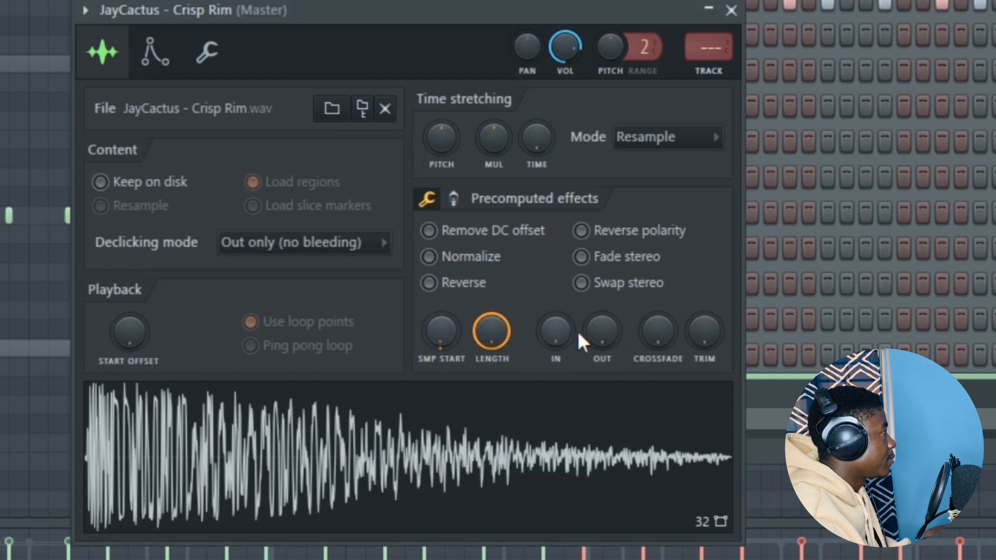
drag(600, 344, 599, 327)
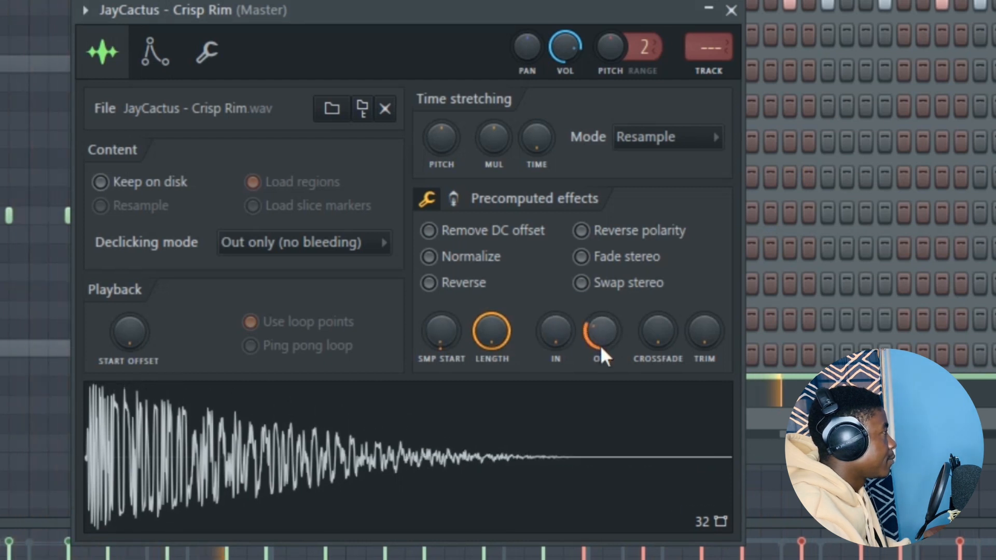
drag(547, 323, 548, 337)
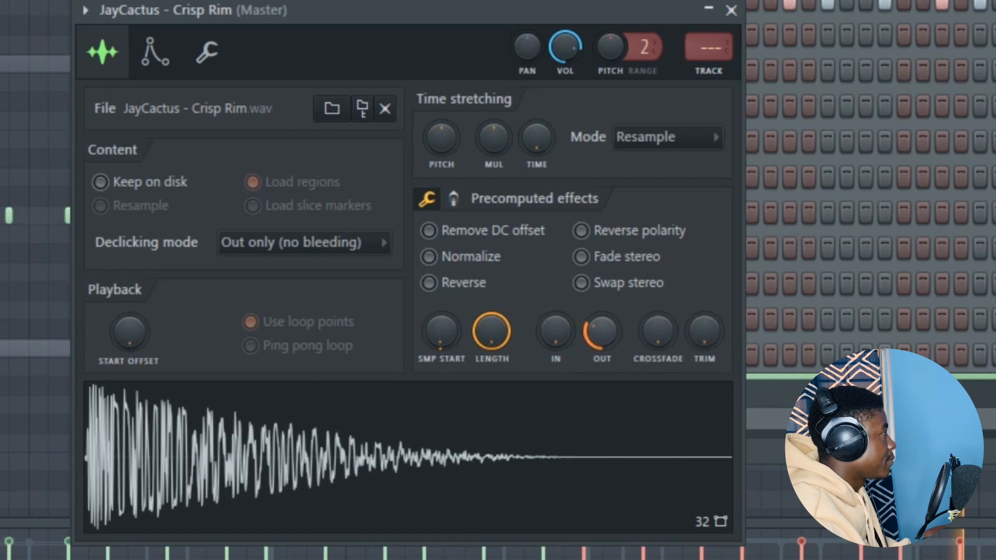
click(731, 10)
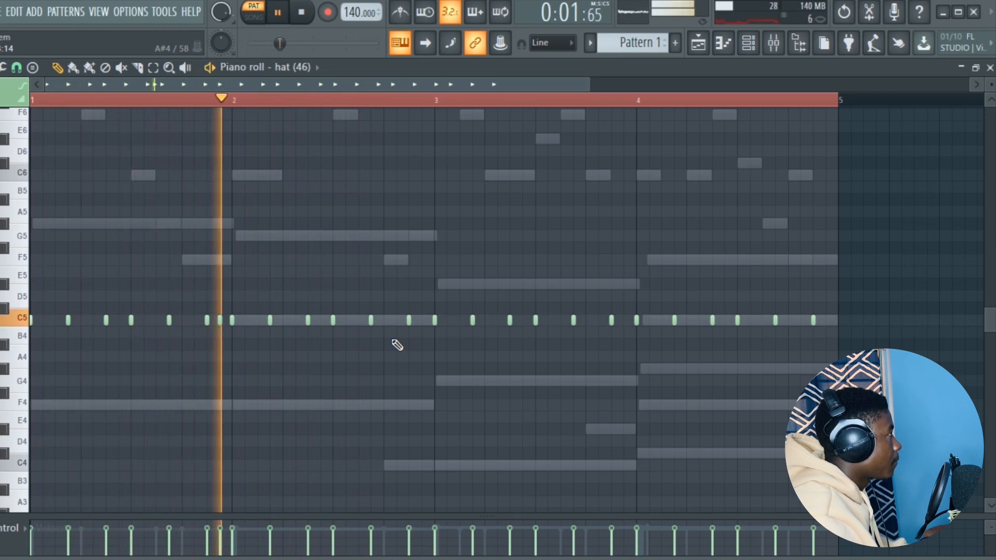
- Add an extra short C5 hit just after the middle of bar 2 in the hat (46) part and play it back
key(space)
click(342, 320)
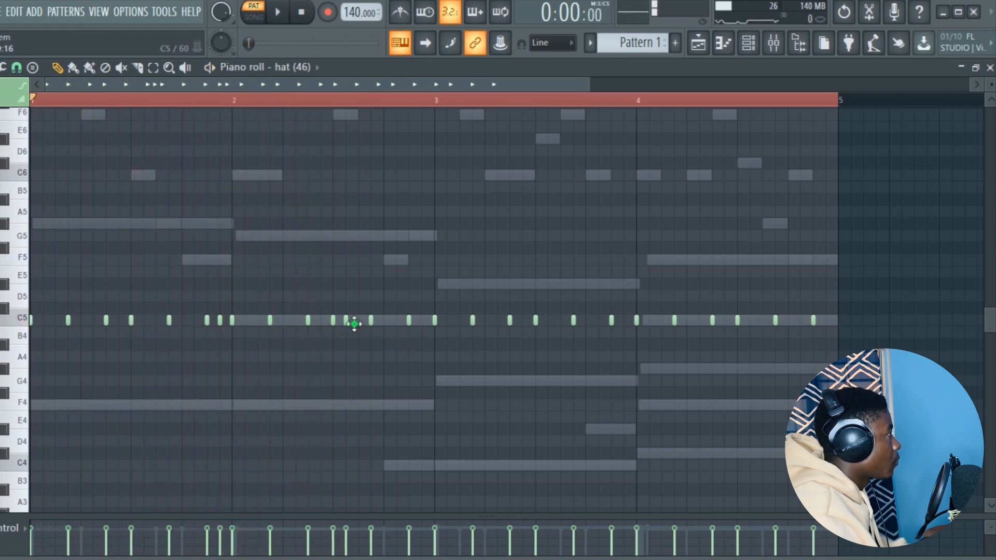
key(space)
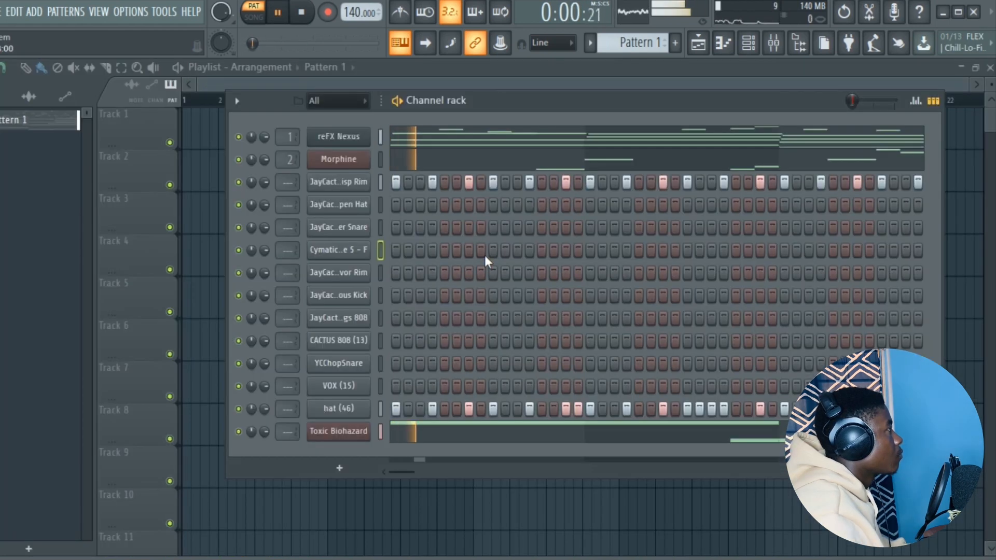
- Program Cymatics channel hits across the four bars, starting on steps 9 and 29, and place an open hat on step 1
click(486, 254)
key(space)
right_click(483, 254)
key(space)
click(491, 253)
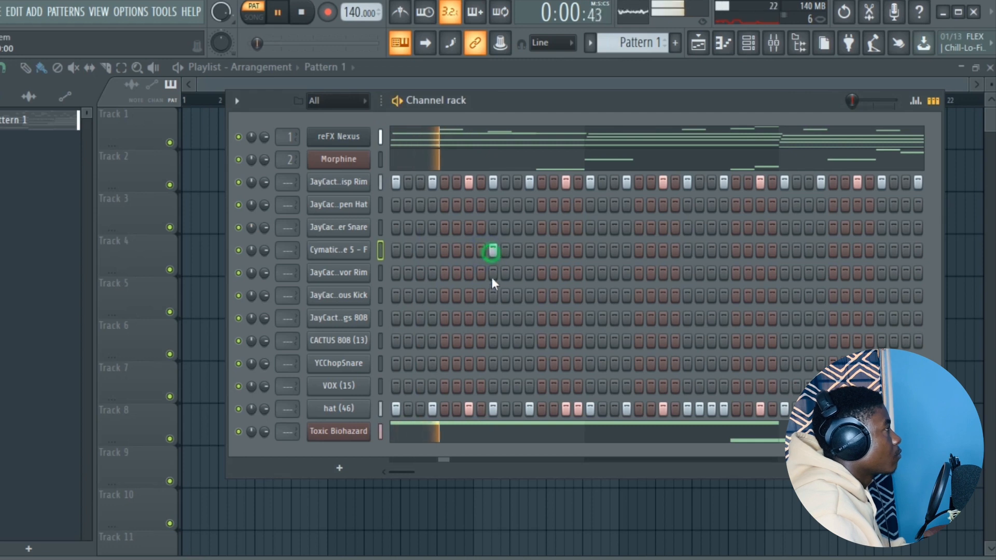
click(736, 251)
drag(414, 471, 643, 471)
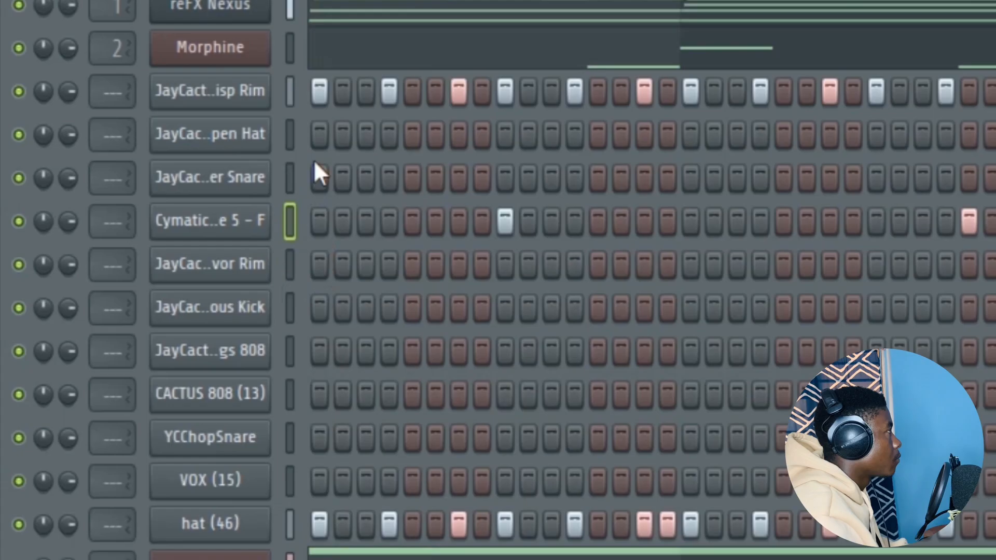
click(396, 205)
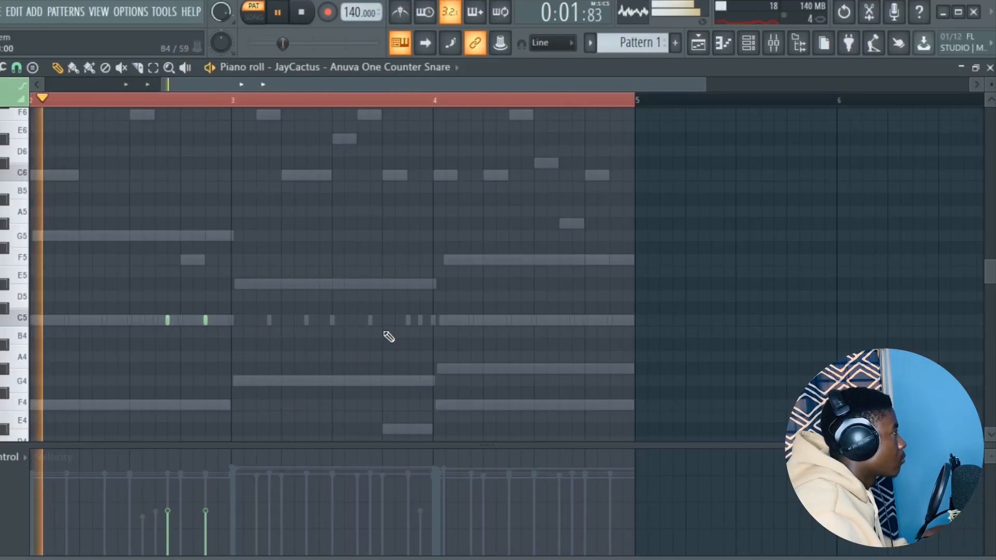
- Add two short C5 hits in the second half of bar 3 of the Anuva One Counter Snare part and play it back
click(408, 320)
click(370, 320)
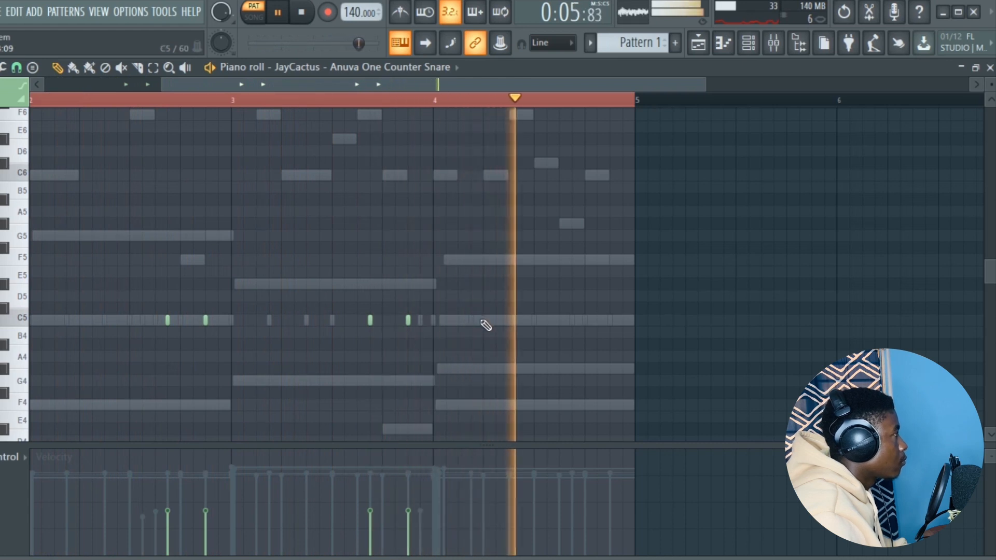
key(space)
key(space)
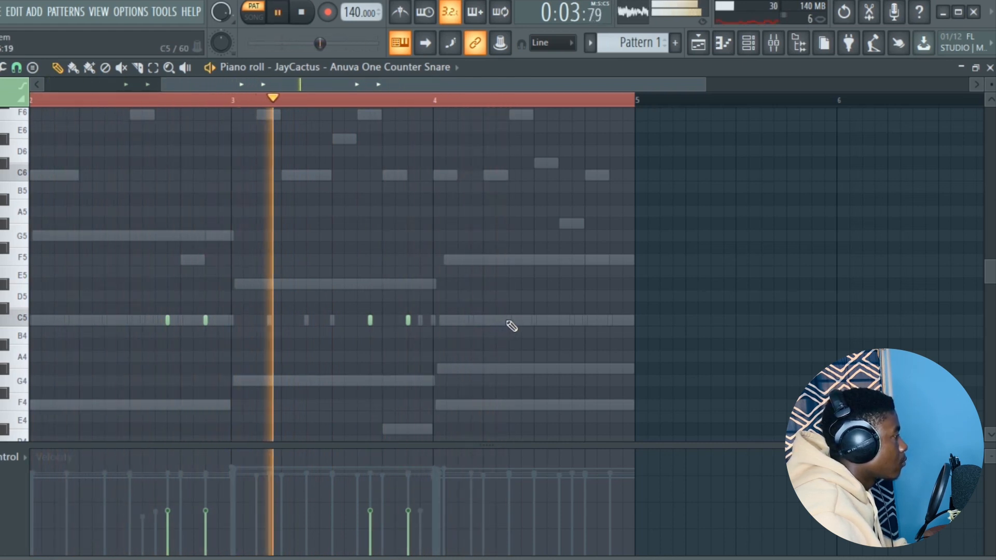
- Add four short C5 counter snare hits in bar 4, two close together and two near the end, checking with playback
click(509, 320)
click(522, 320)
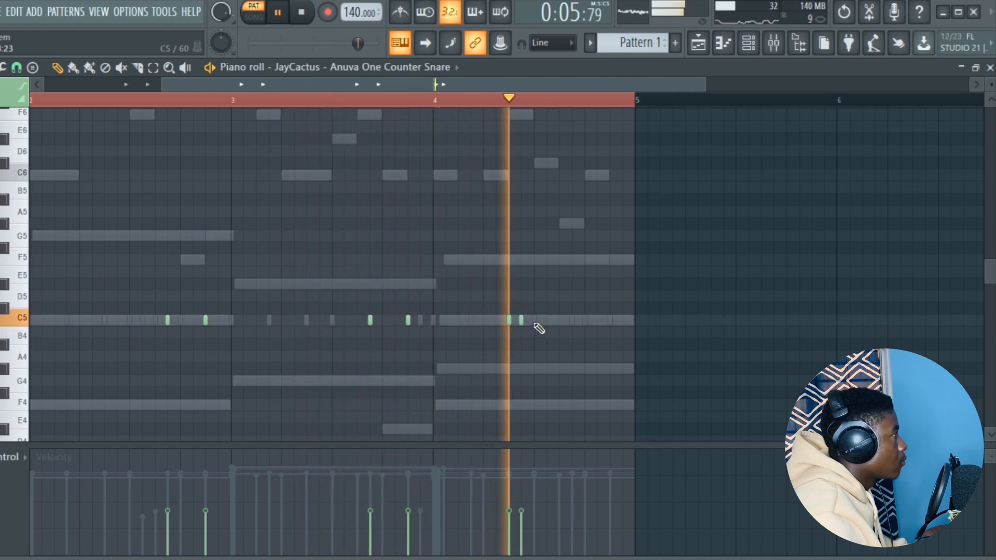
key(space)
key(space)
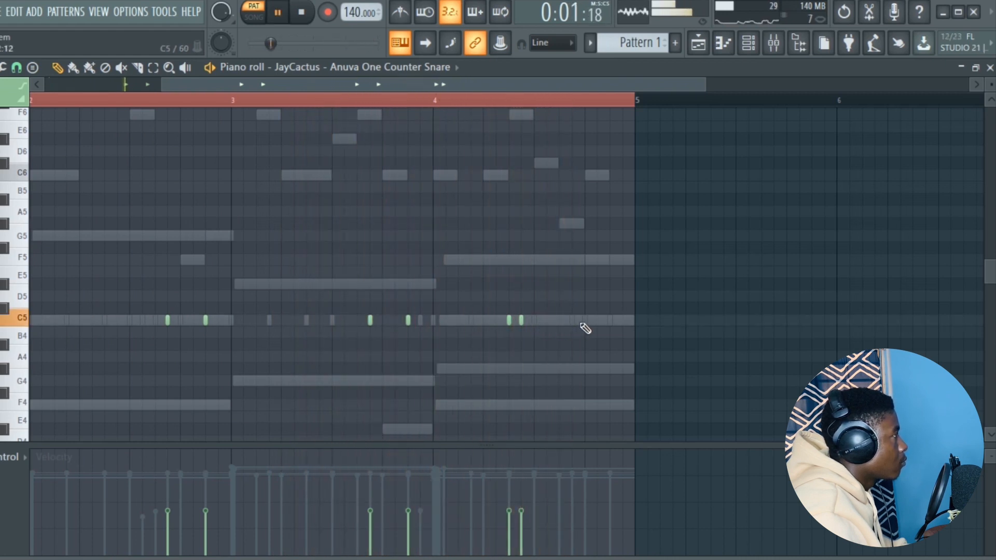
click(610, 320)
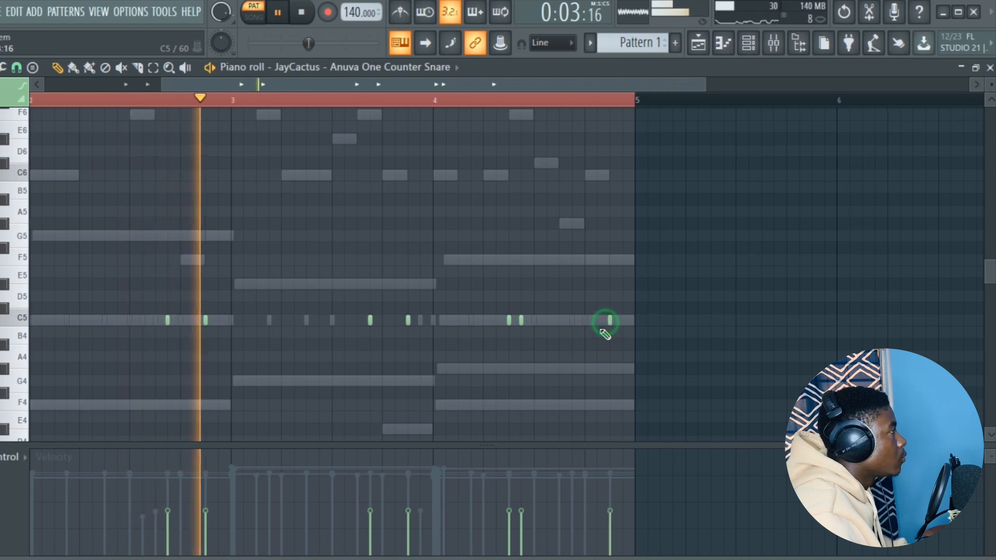
click(572, 320)
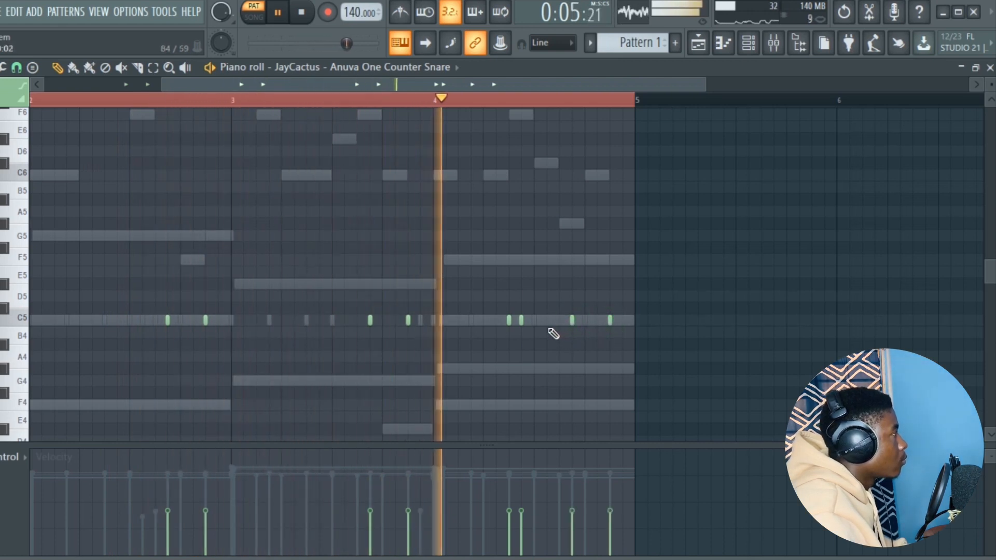
- Ramp the velocities of the four-note C5 snare roll in bar 4 upward to about 54% and deselect the notes
drag(545, 545, 553, 536)
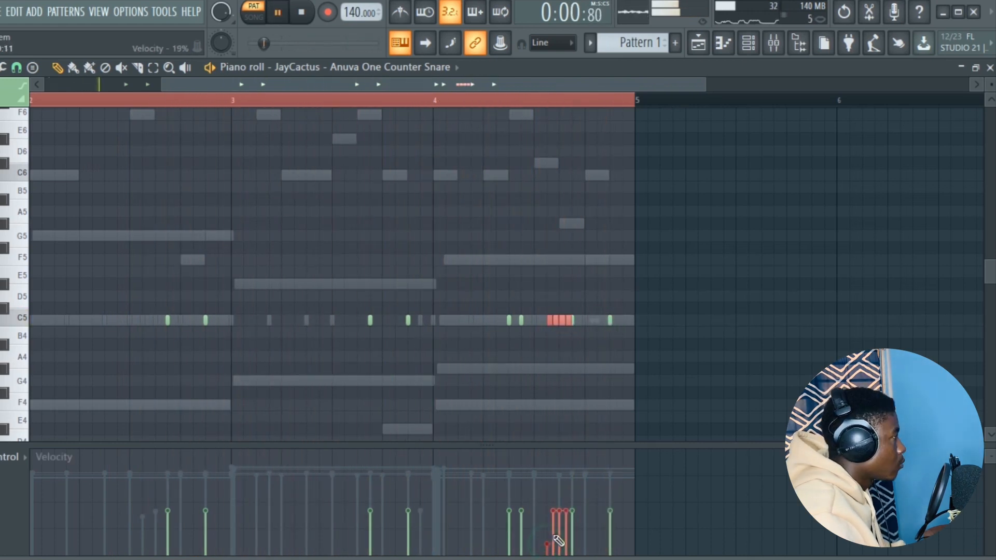
click(560, 522)
click(566, 518)
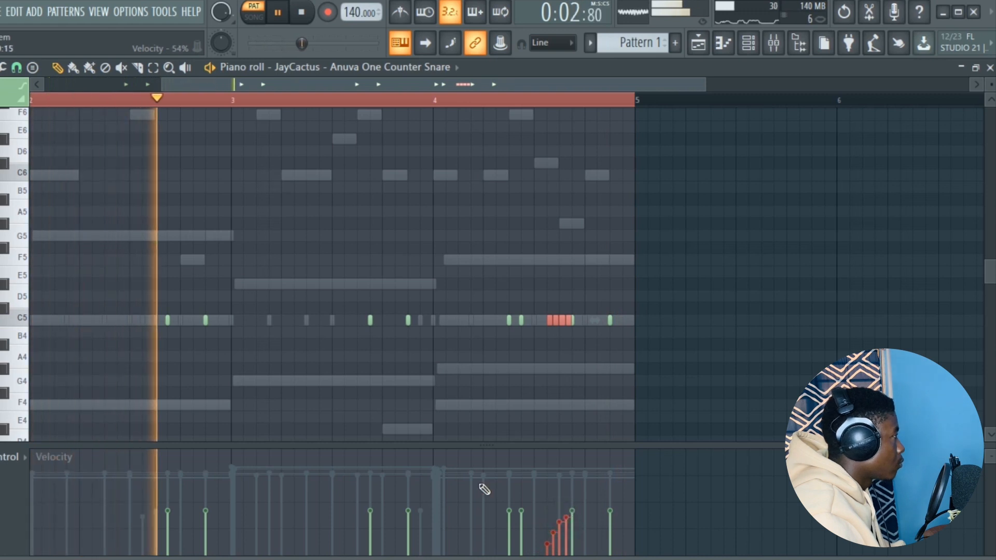
click(519, 375)
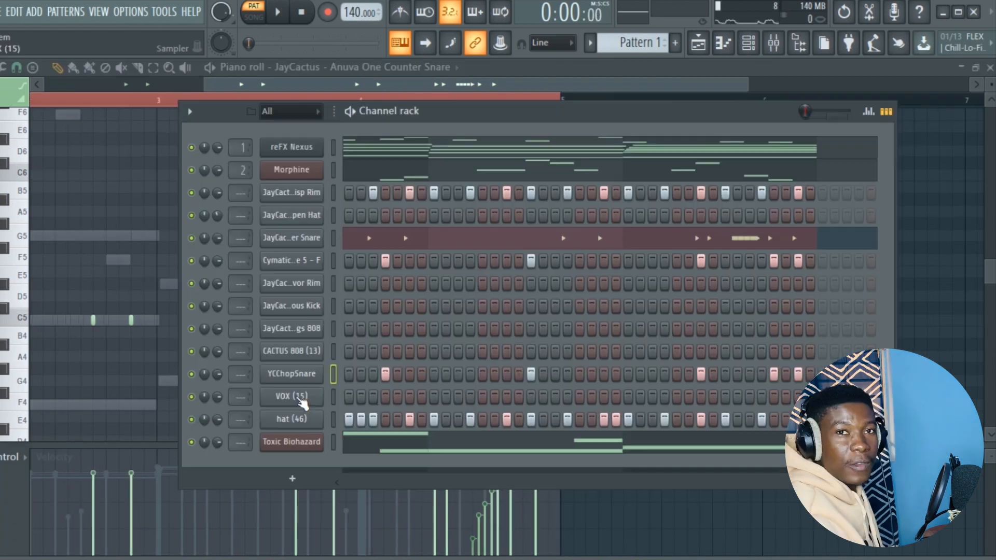
- Preview the VOX (15) sample and place short A#4 hits plus a D#5 note in bar 4 in its part
click(301, 399)
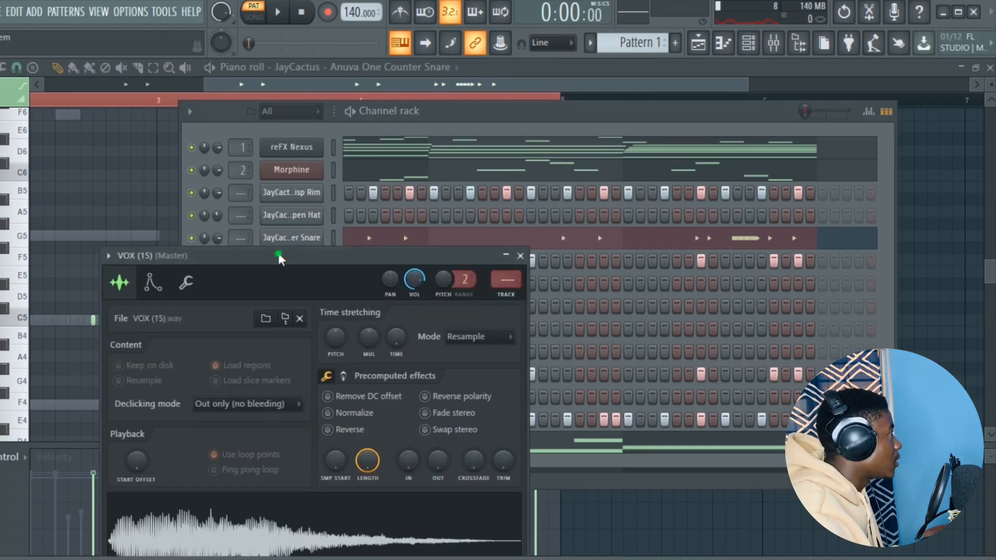
drag(279, 257, 310, 122)
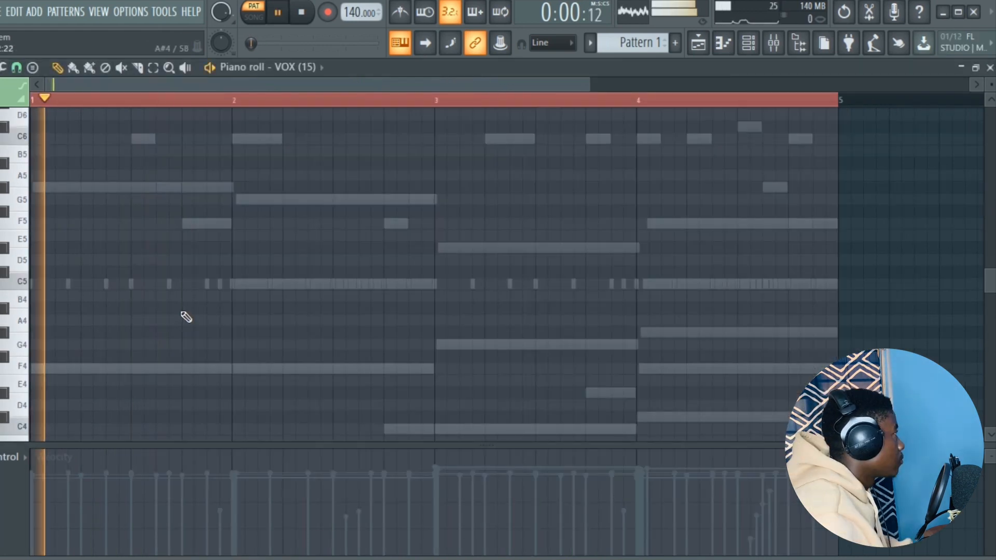
click(182, 307)
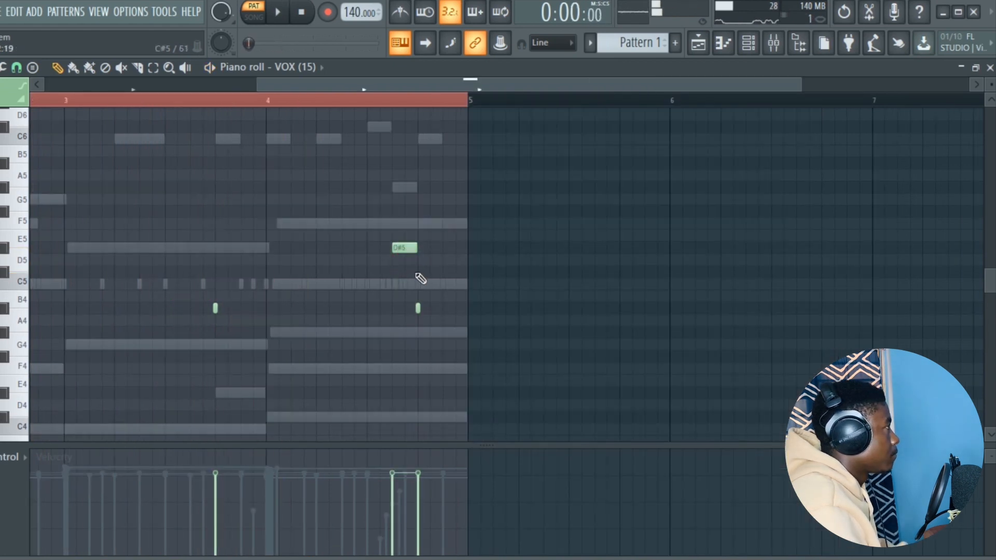
drag(334, 88, 303, 86)
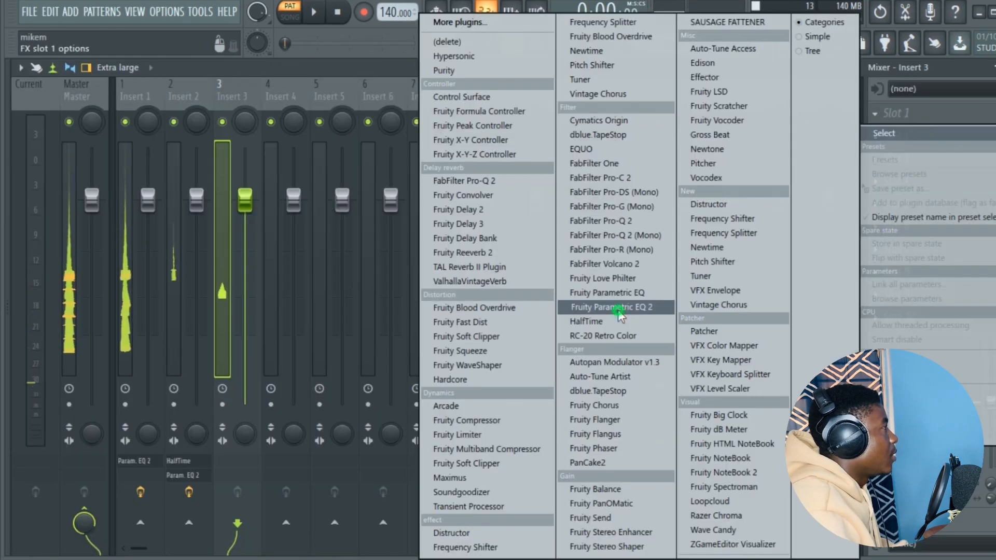
- Load Fruity Parametric EQ 2 on Insert 3 for the vox and switch it to the next preset
click(602, 308)
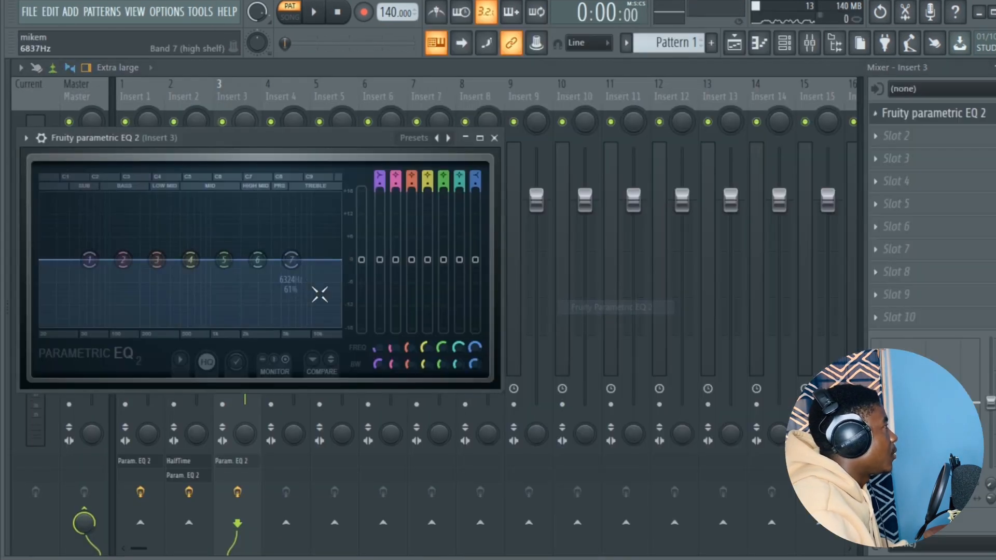
click(449, 138)
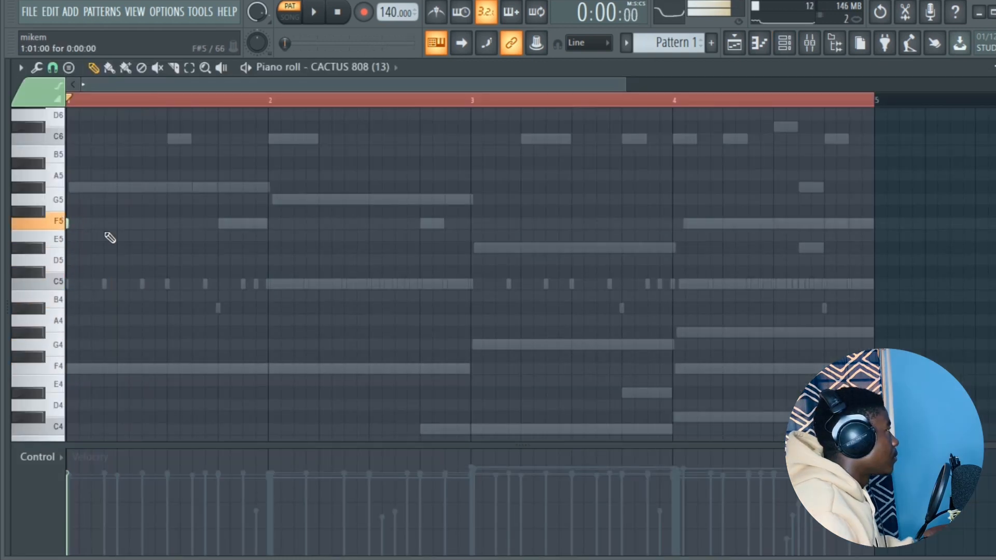
- Play the pattern and add two short F5 hits in the second half of bar 2 of the CACTUS 808 (13) part
key(space)
scroll(151, 251, up, 2)
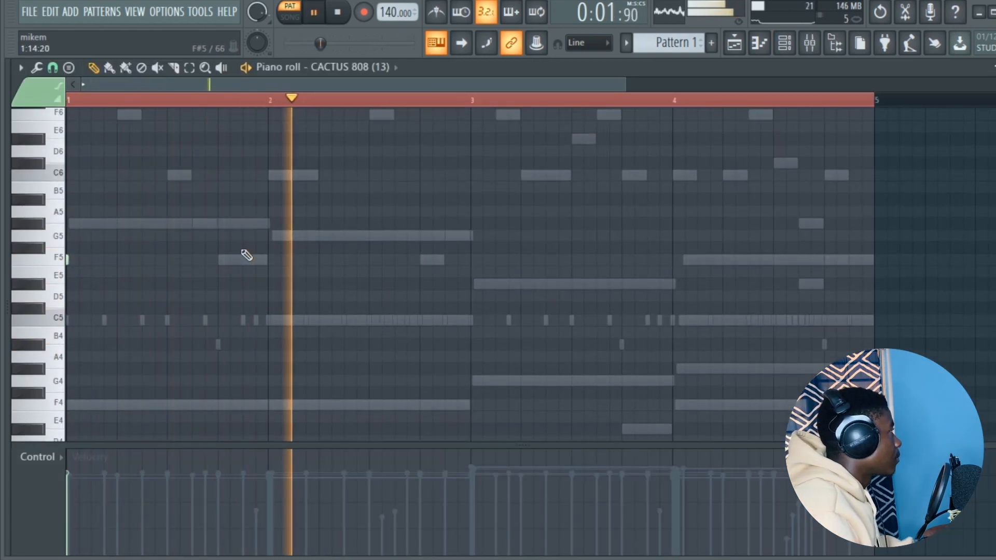
key(space)
key(space)
scroll(372, 285, up, 1)
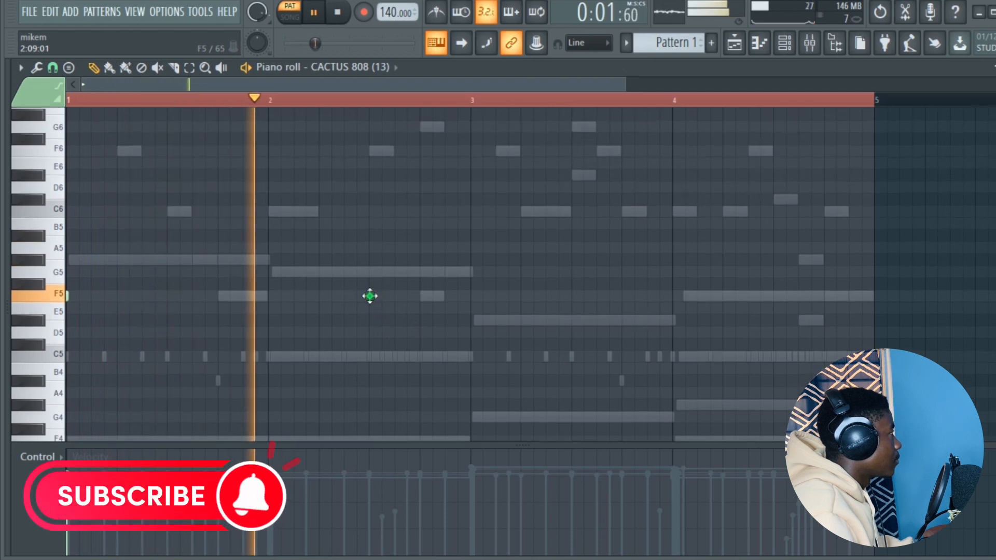
click(419, 296)
- Add a short C5 808 hit at the start of bar 3 and a C#5 hit at the start of bar 4, with playback
drag(398, 356, 398, 367)
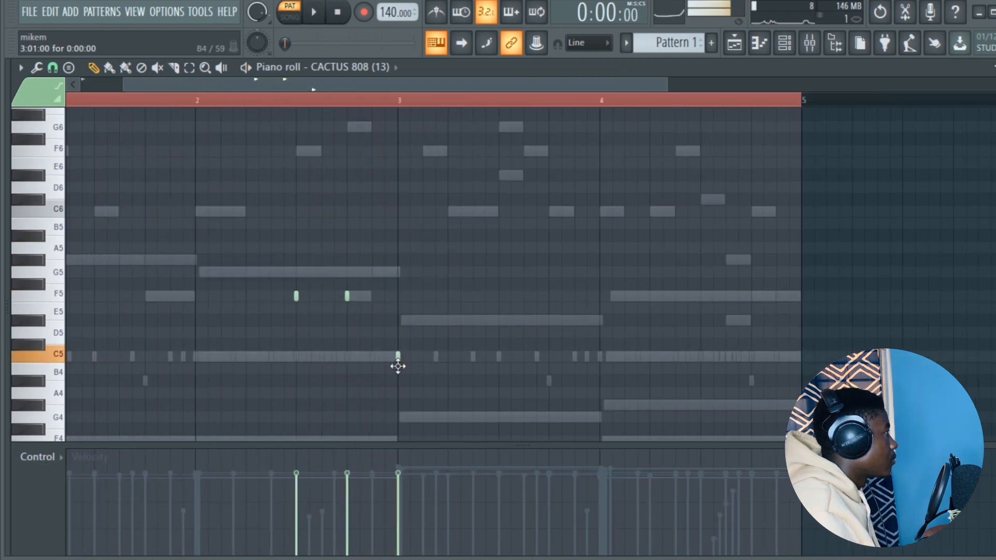
key(space)
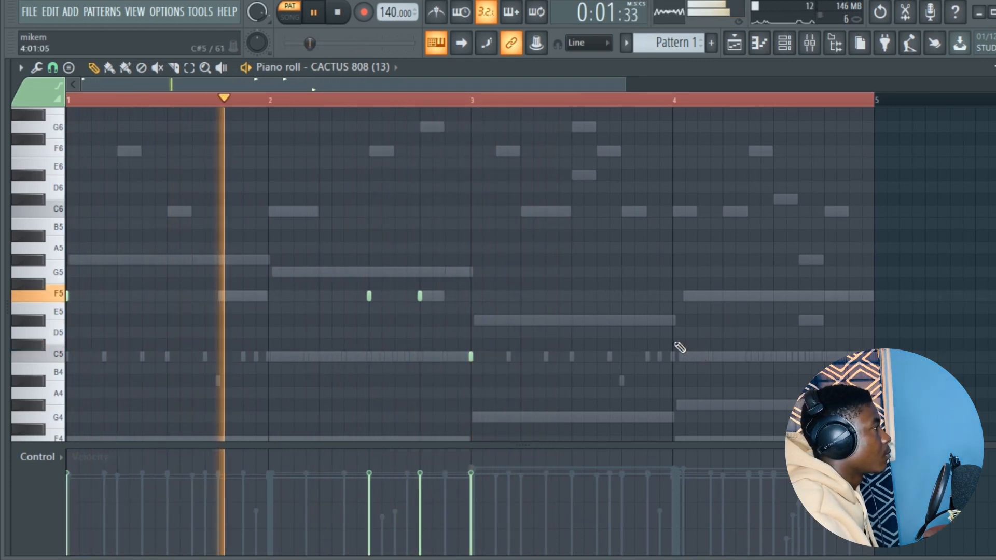
click(675, 344)
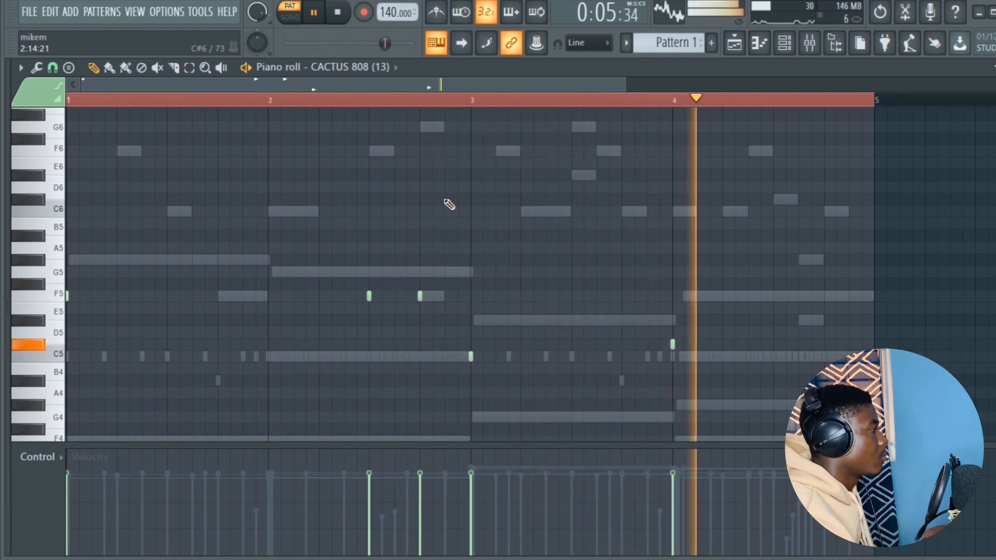
key(space)
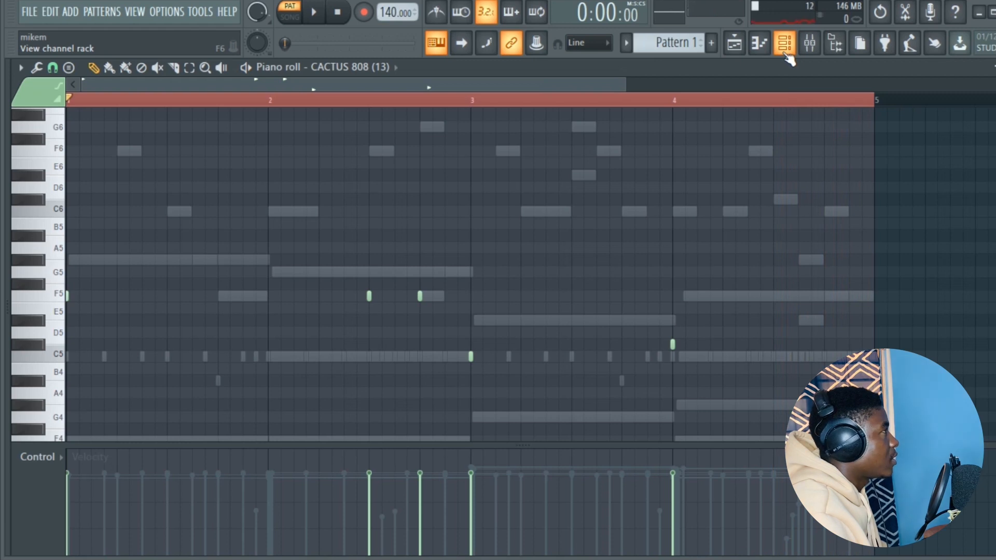
- Place JayCactus kick hits on steps 1, 25, 29 and 33 to match the CACTUS 808 rhythm, checking with playback
click(784, 44)
click(386, 311)
key(space)
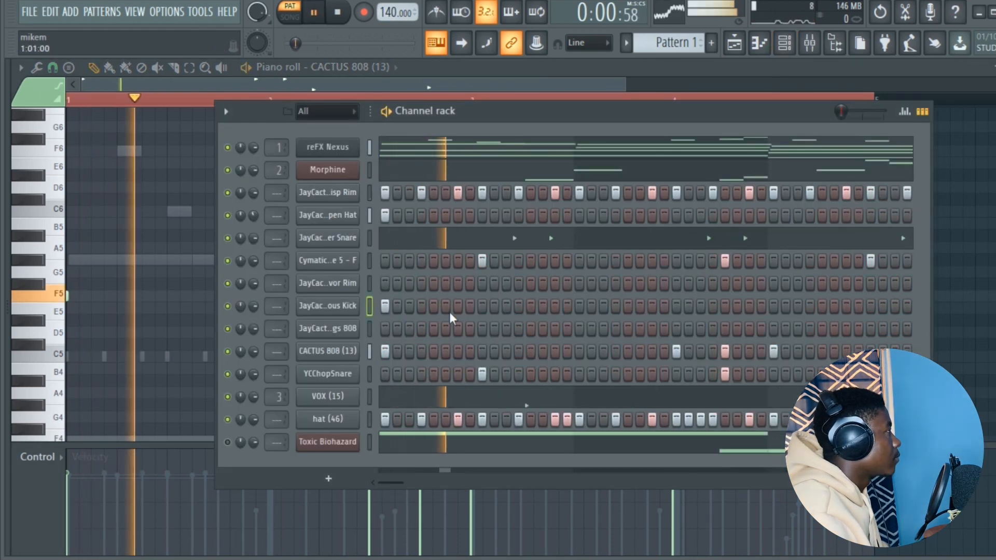
key(space)
key(space)
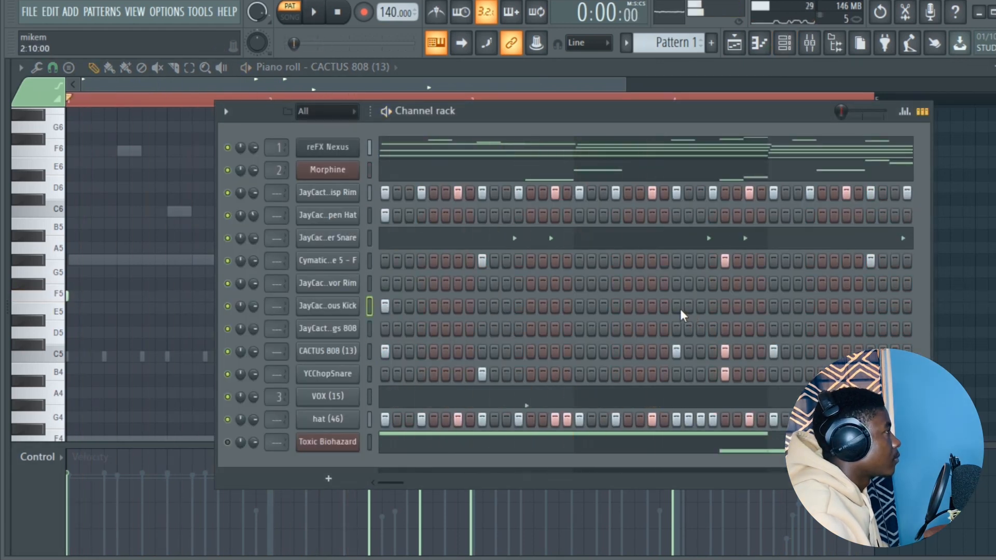
click(677, 307)
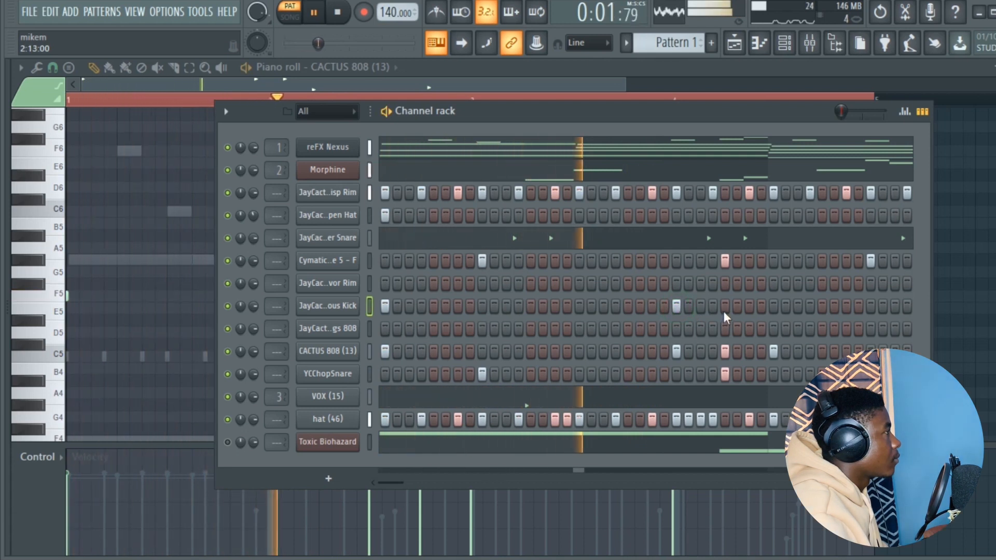
click(725, 307)
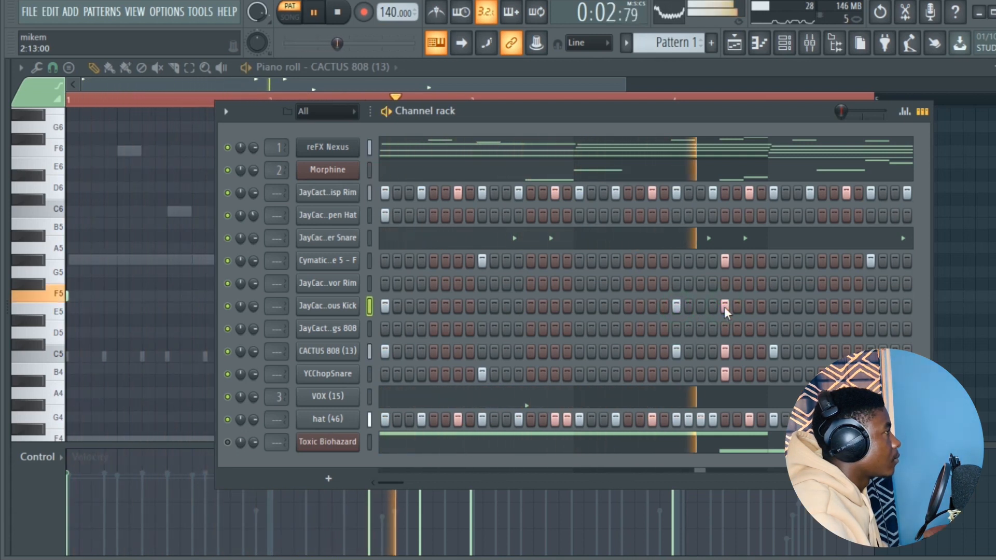
key(space)
key(space)
click(773, 307)
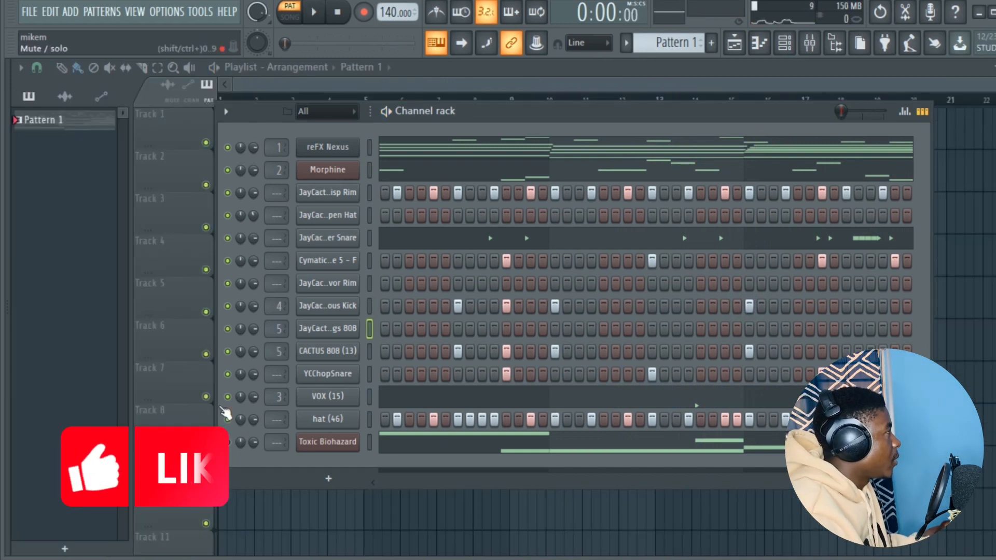
- Add slide notes at F7 and D#7 in bar 4 of the JayCactus Wings 808 part and play the pattern
right_click(321, 335)
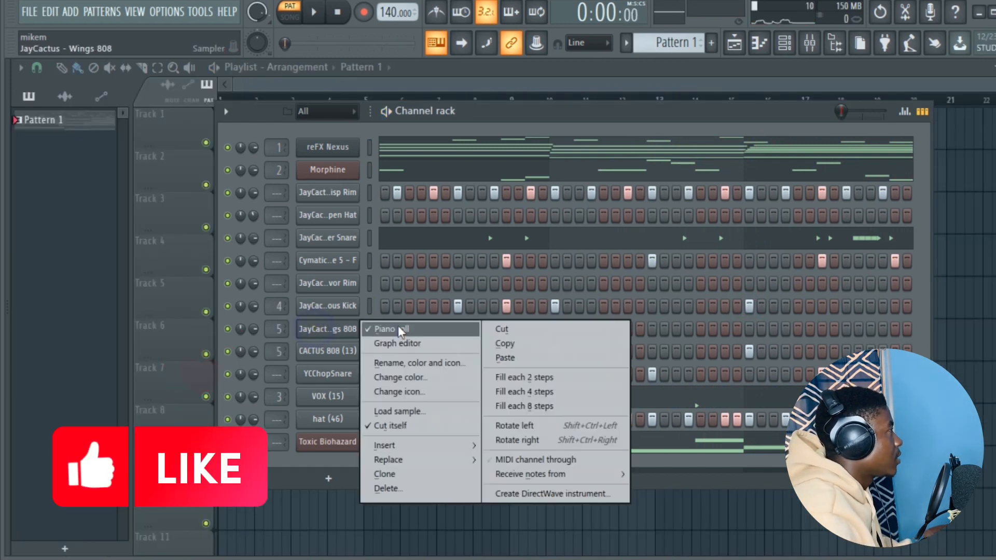
click(394, 328)
click(389, 329)
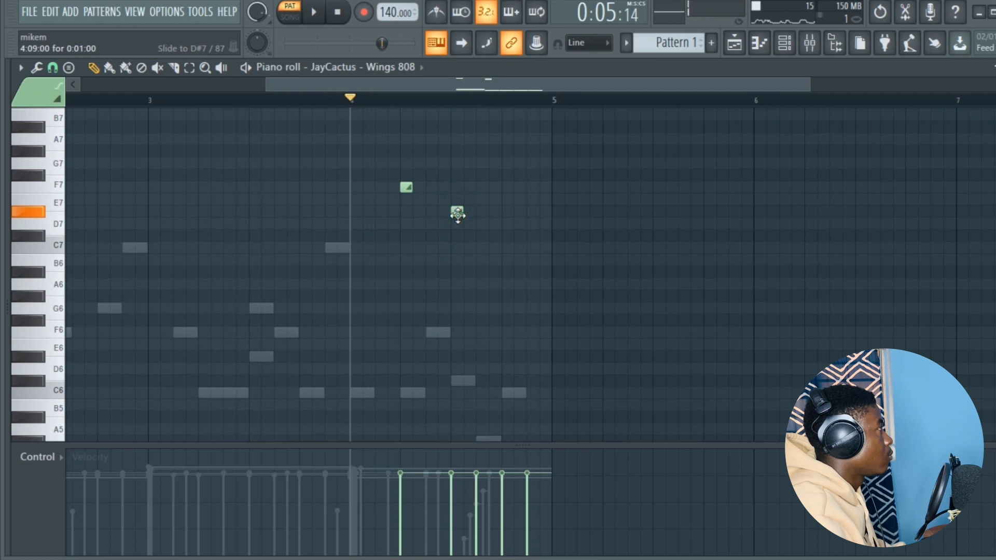
key(space)
click(507, 212)
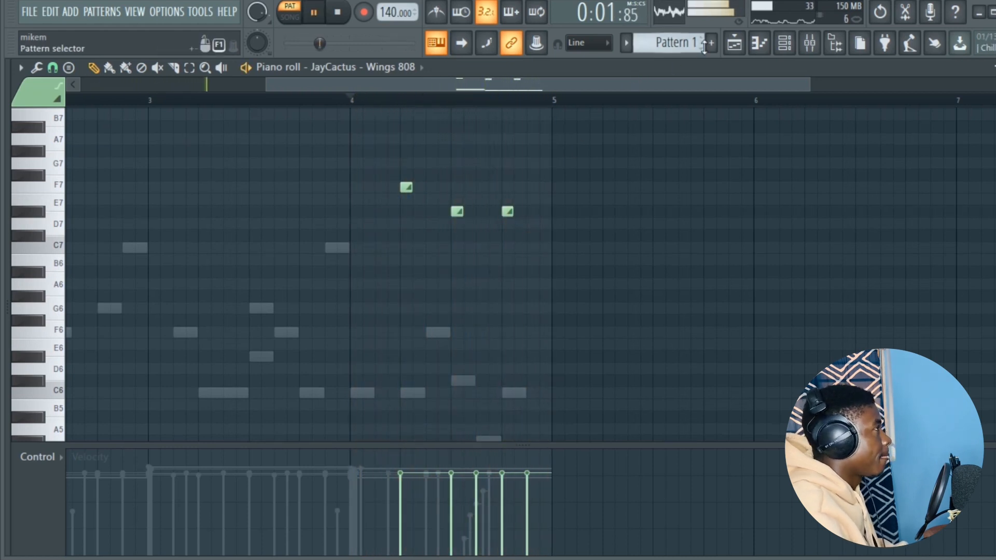
click(734, 44)
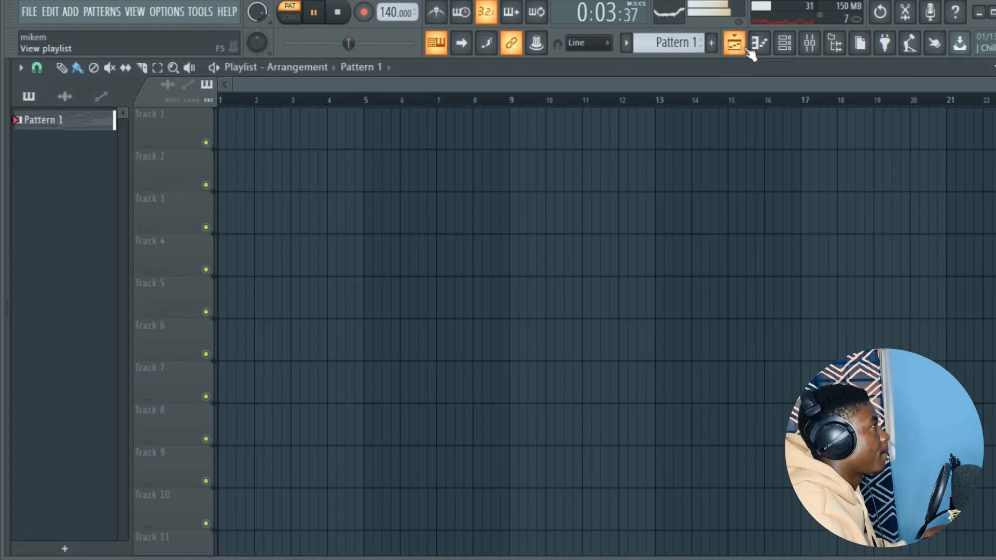
click(784, 44)
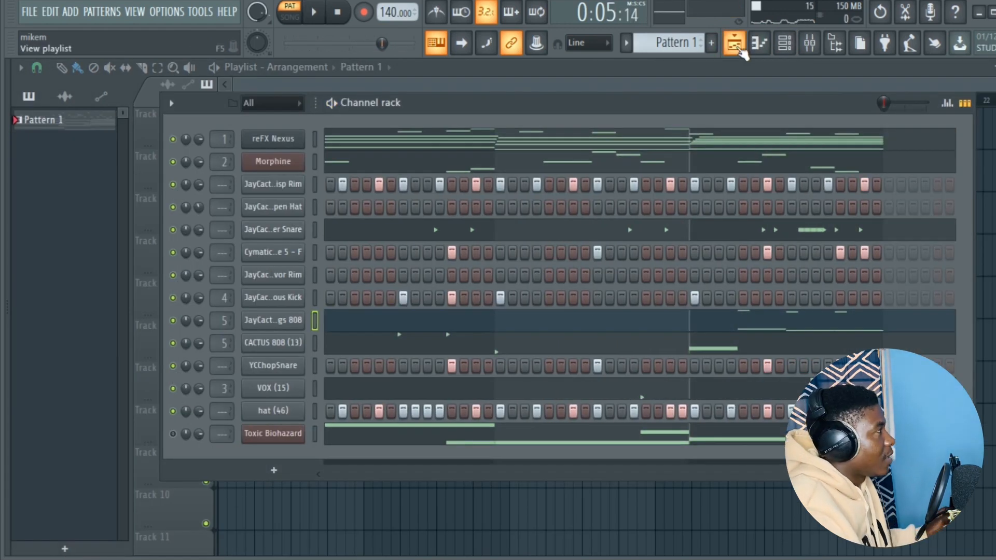
- Make the first reFX Nexus clip, at bar 1 of Track 1 in the playlist, a unique pattern
click(735, 45)
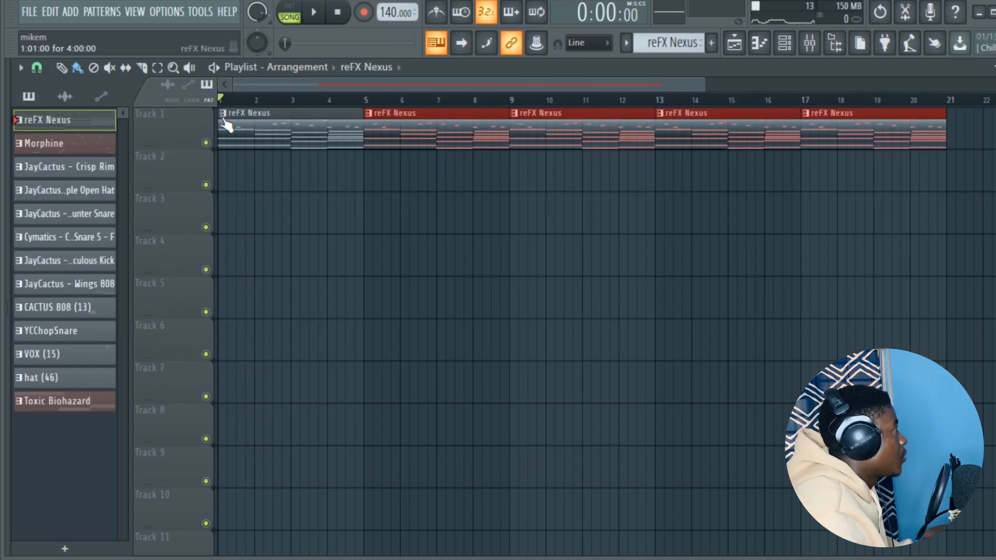
right_click(221, 122)
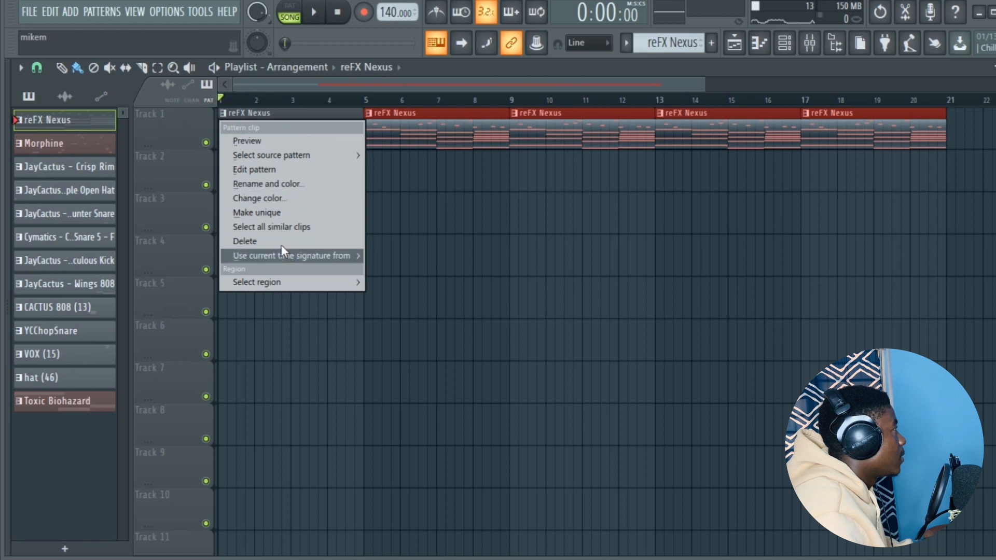
click(288, 213)
- Delete the upper melody notes from the unique reFX Nexus pattern at bar 1, keeping its chords, and return to the playlist
double_click(268, 139)
drag(360, 83, 226, 96)
scroll(455, 228, down, 3)
drag(882, 320, 104, 122)
key(Delete)
right_click(200, 335)
click(742, 47)
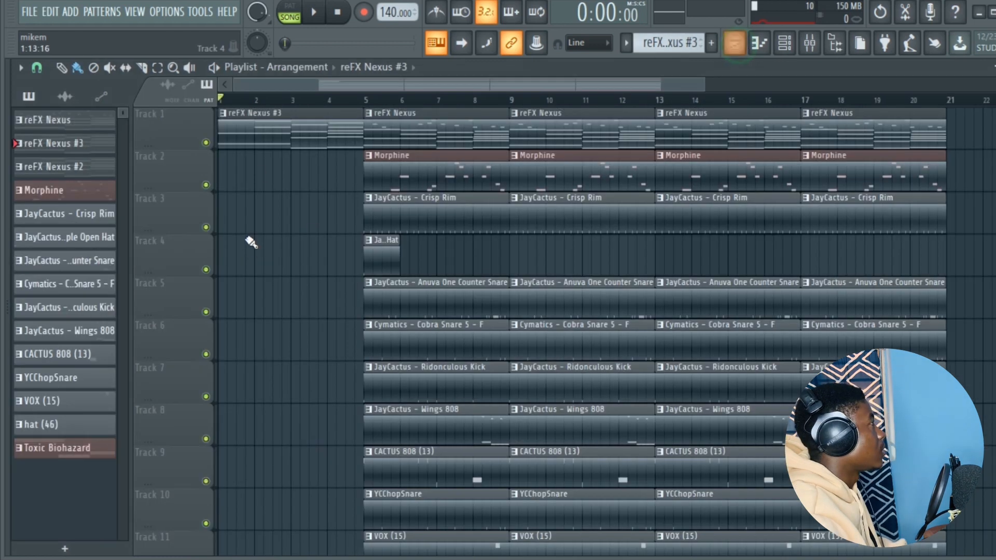
- Play the song and replace the reFX Nexus clip at bar 5 of Track 1 with reFX Nexus #3
key(space)
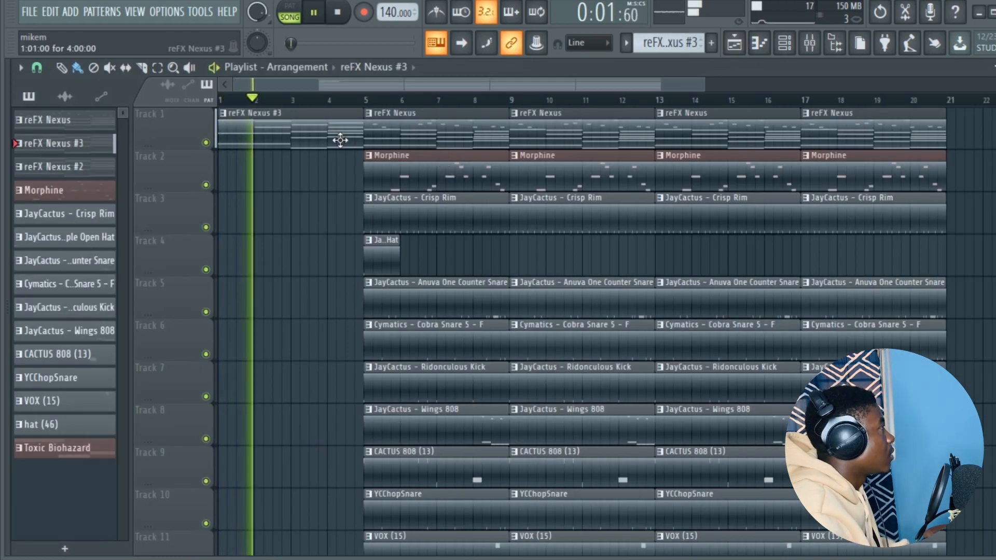
right_click(429, 129)
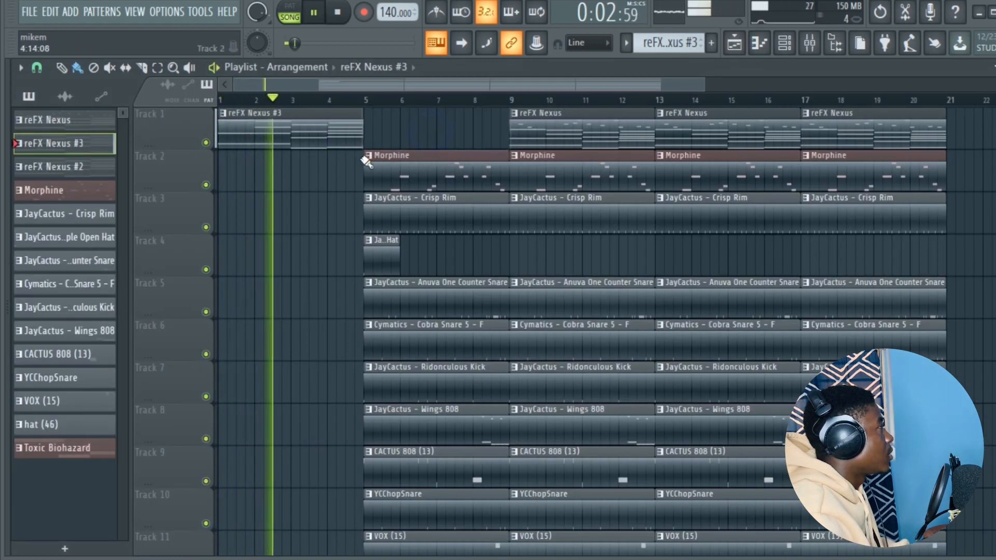
click(367, 129)
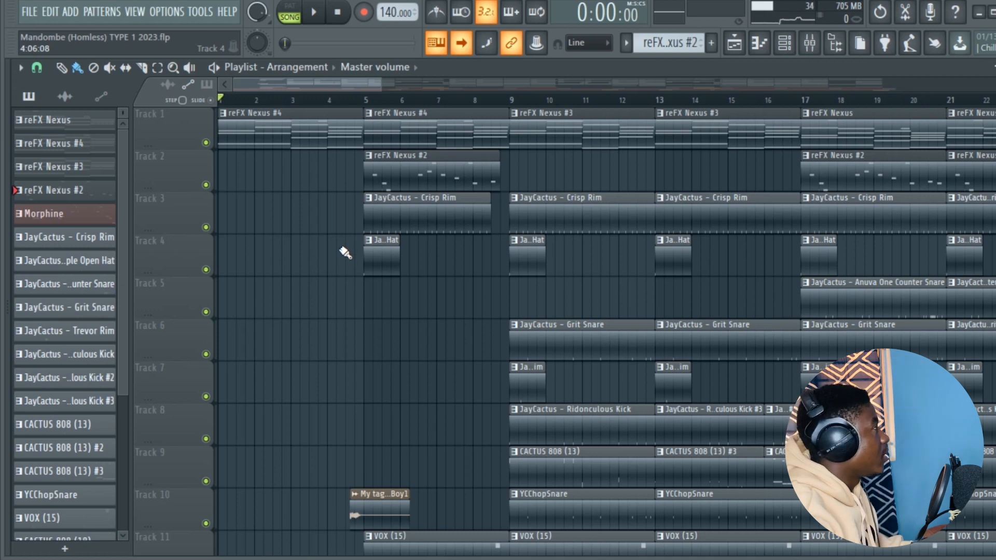
- Play the arrangement from bar 1 and examine how the melody, drum, 808, vox and effect clips are laid out across the tracks
key(space)
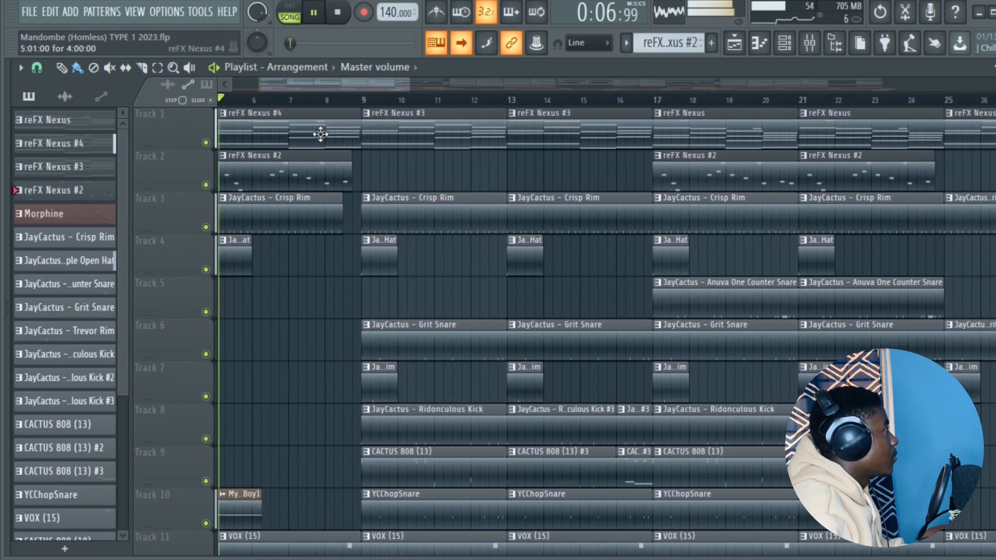
scroll(374, 215, down, 2)
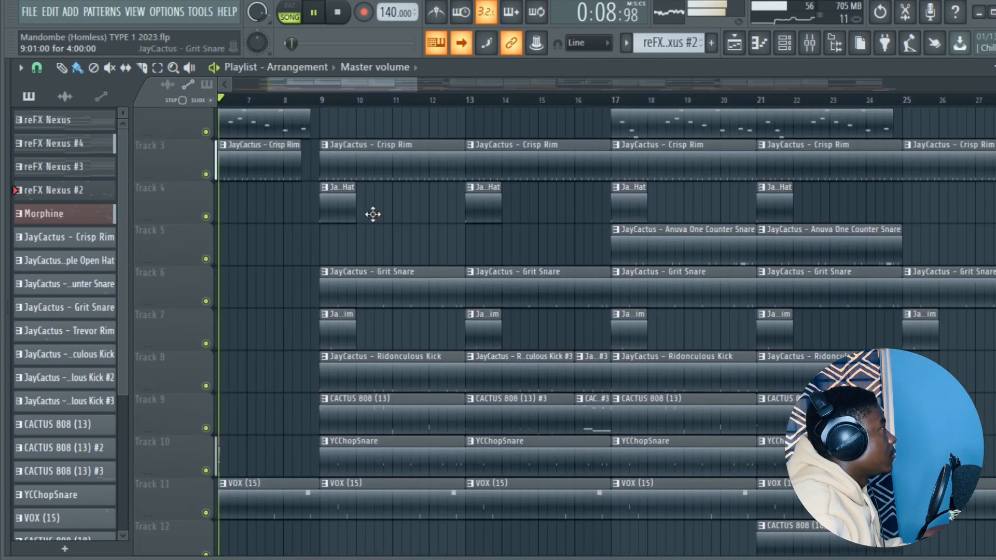
scroll(373, 214, up, 2)
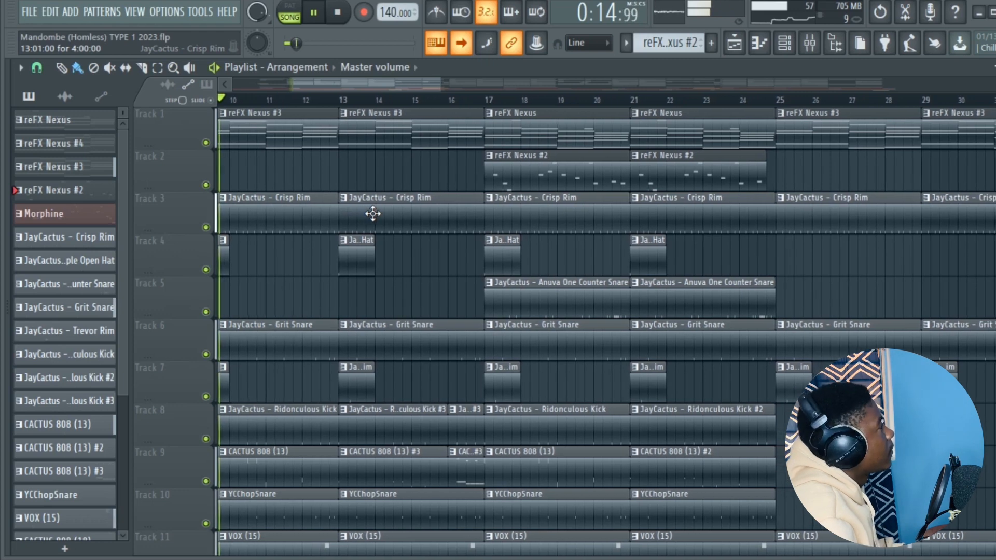
scroll(410, 288, down, 3)
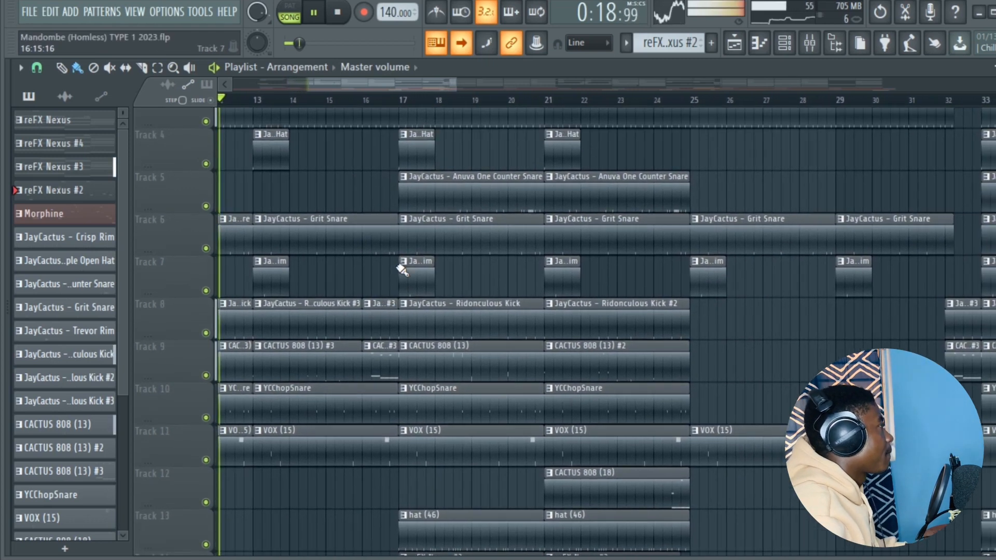
scroll(393, 256, up, 3)
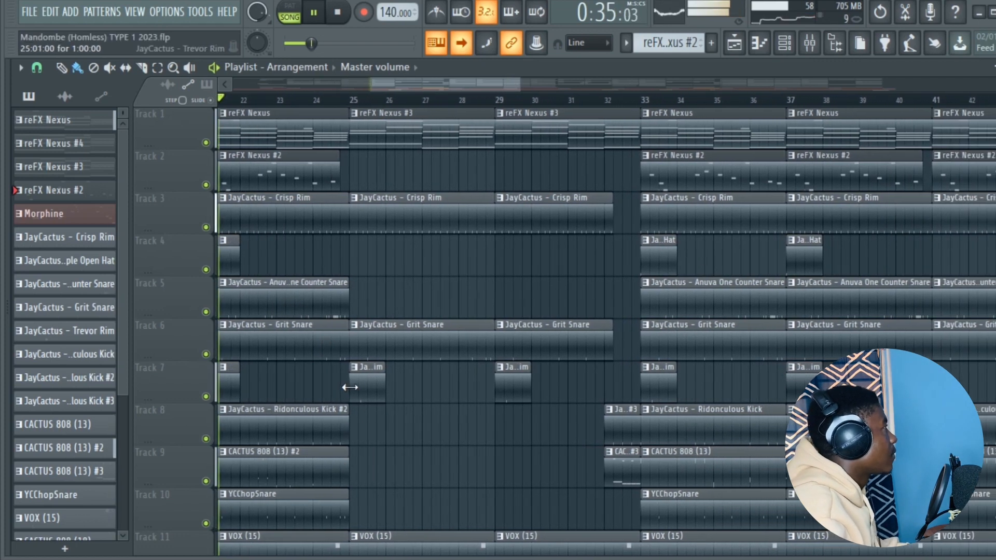
scroll(424, 420, down, 2)
scroll(421, 404, up, 2)
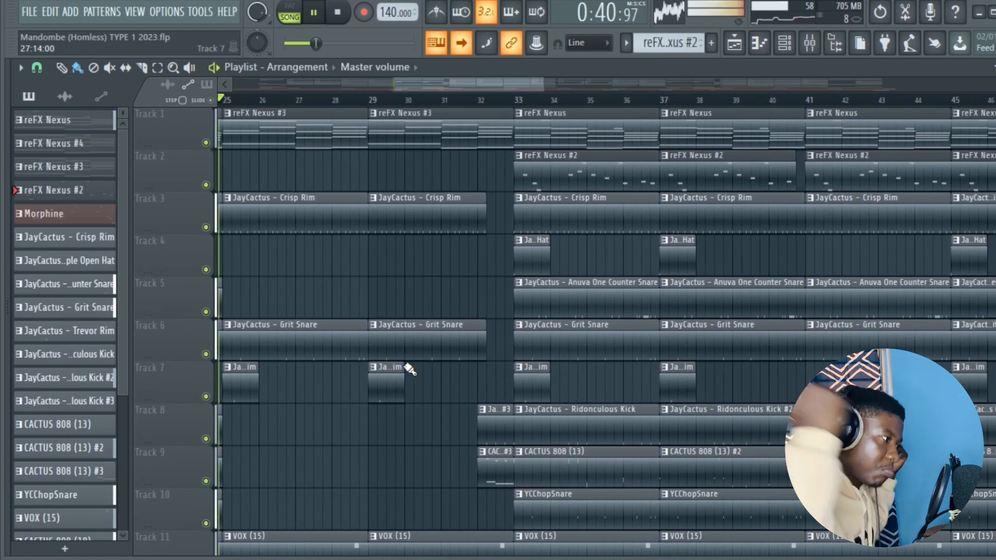
scroll(361, 361, down, 2)
scroll(345, 349, up, 2)
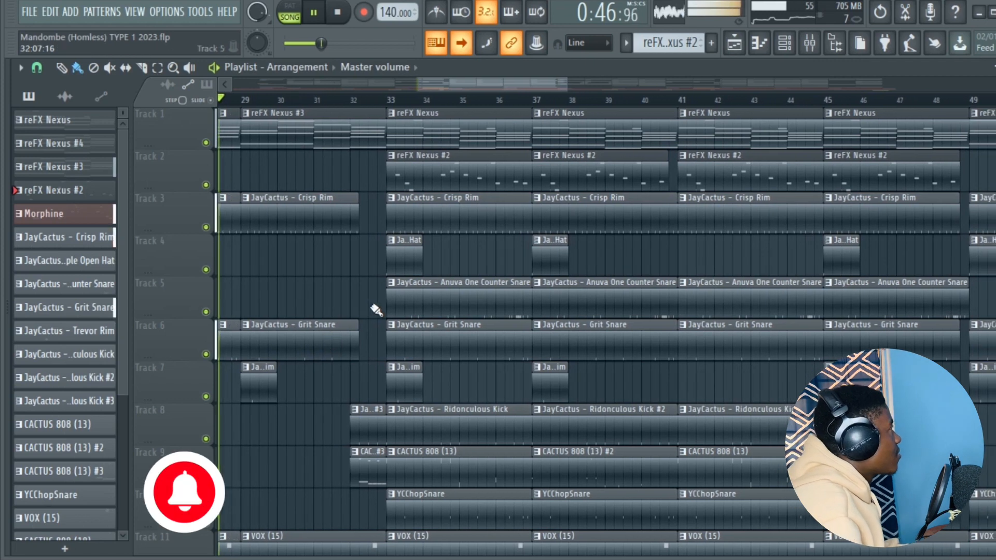
scroll(372, 289, down, 2)
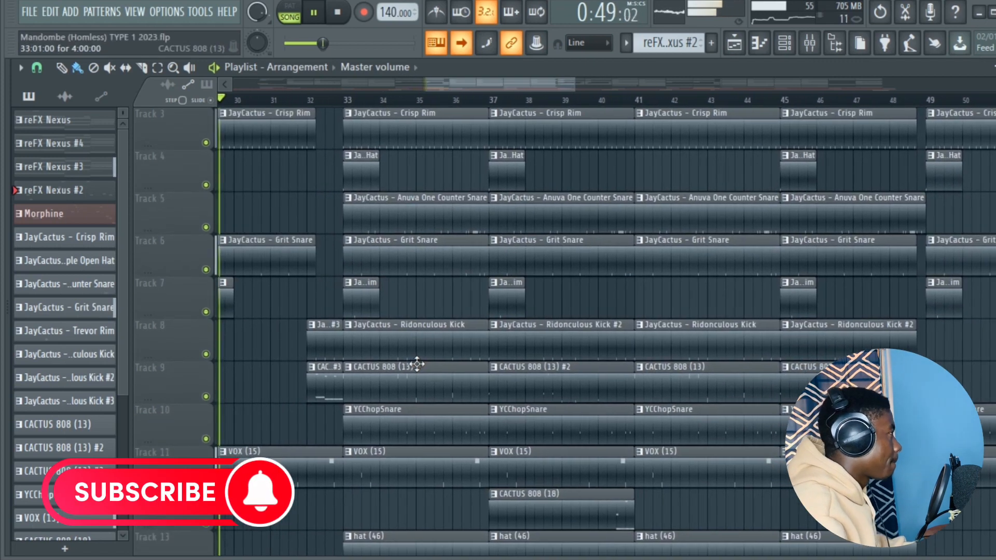
scroll(374, 296, down, 5)
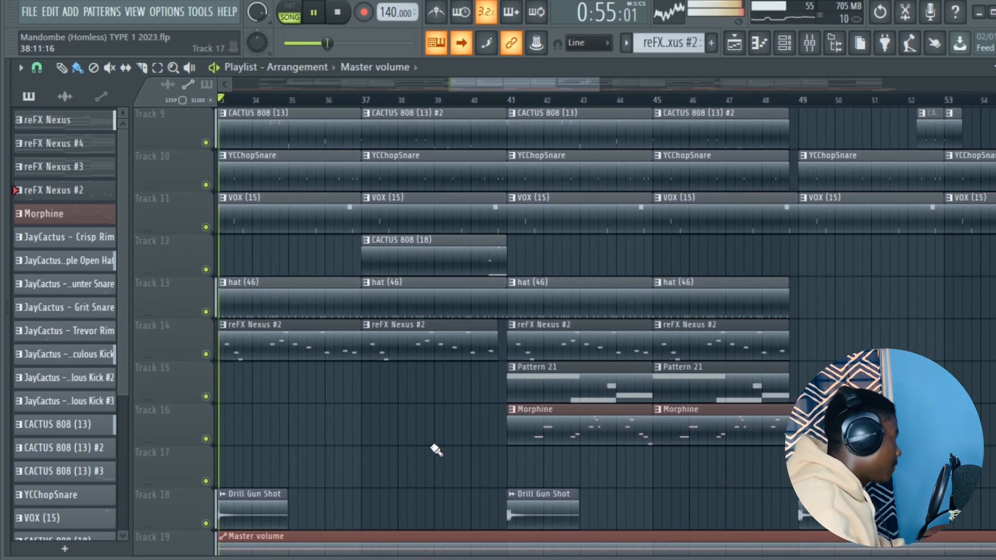
scroll(433, 450, up, 4)
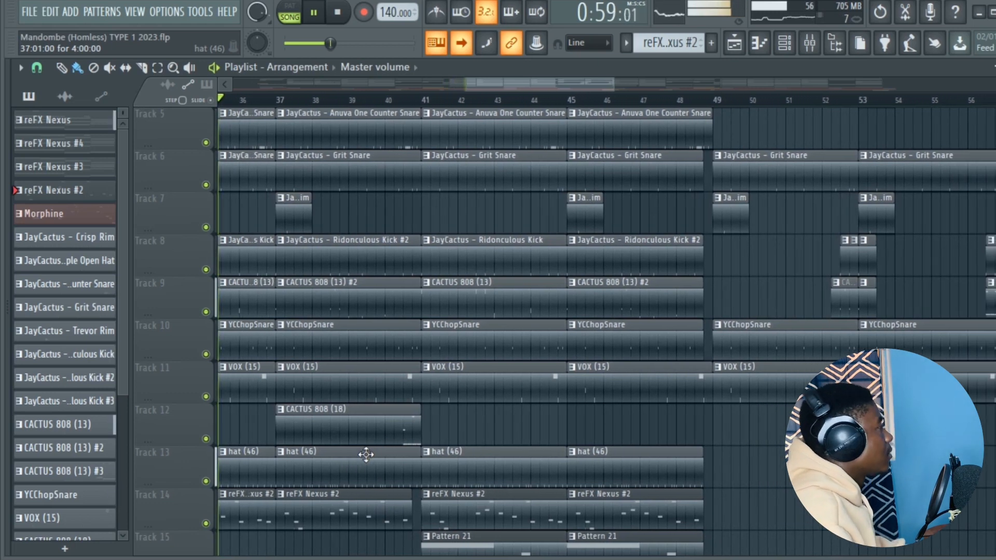
scroll(360, 446, down, 3)
scroll(560, 535, up, 6)
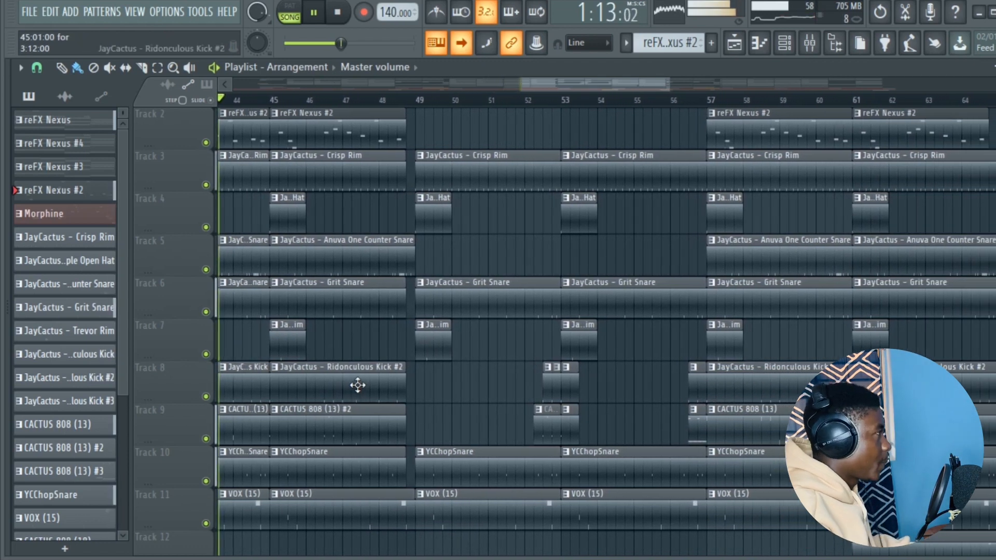
scroll(358, 385, down, 7)
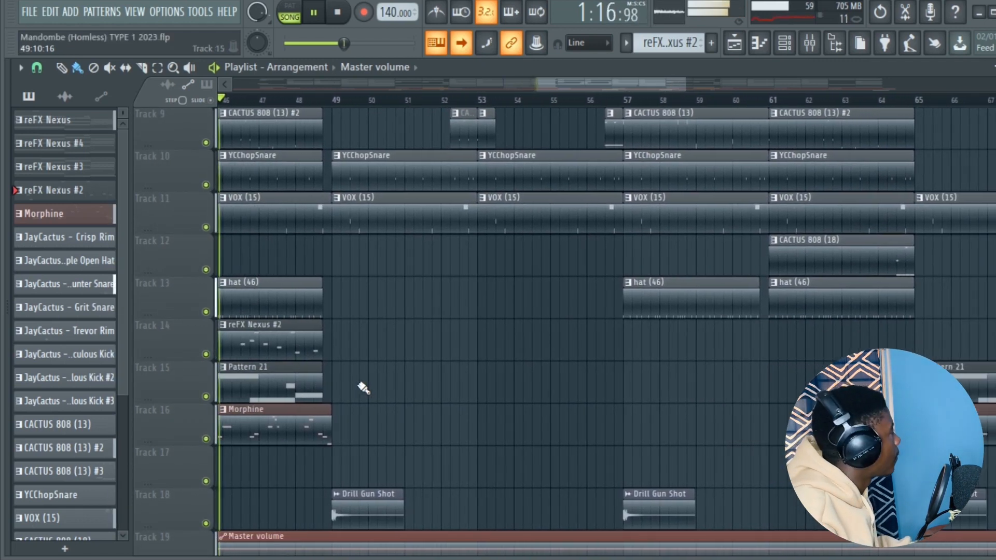
scroll(373, 419, up, 5)
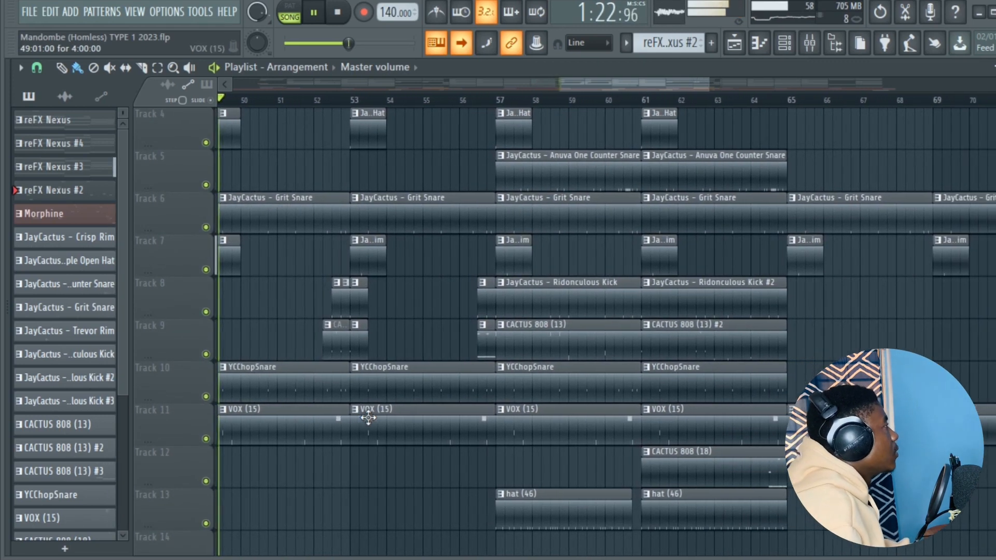
scroll(369, 418, up, 3)
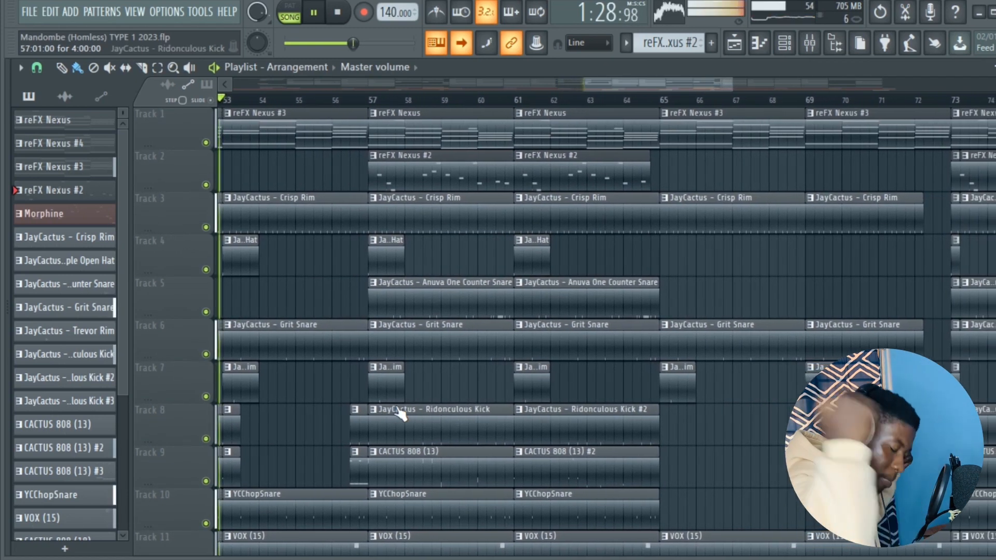
key(space)
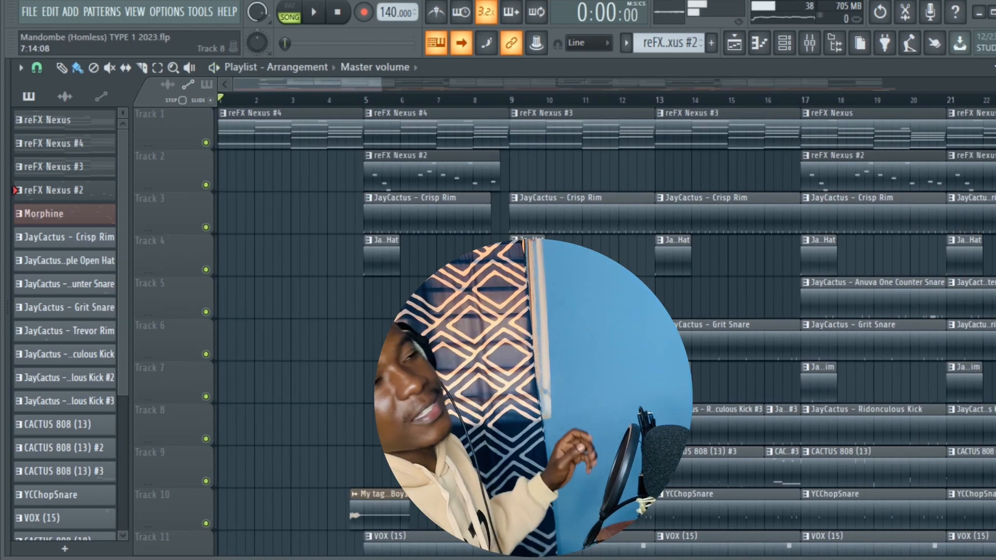